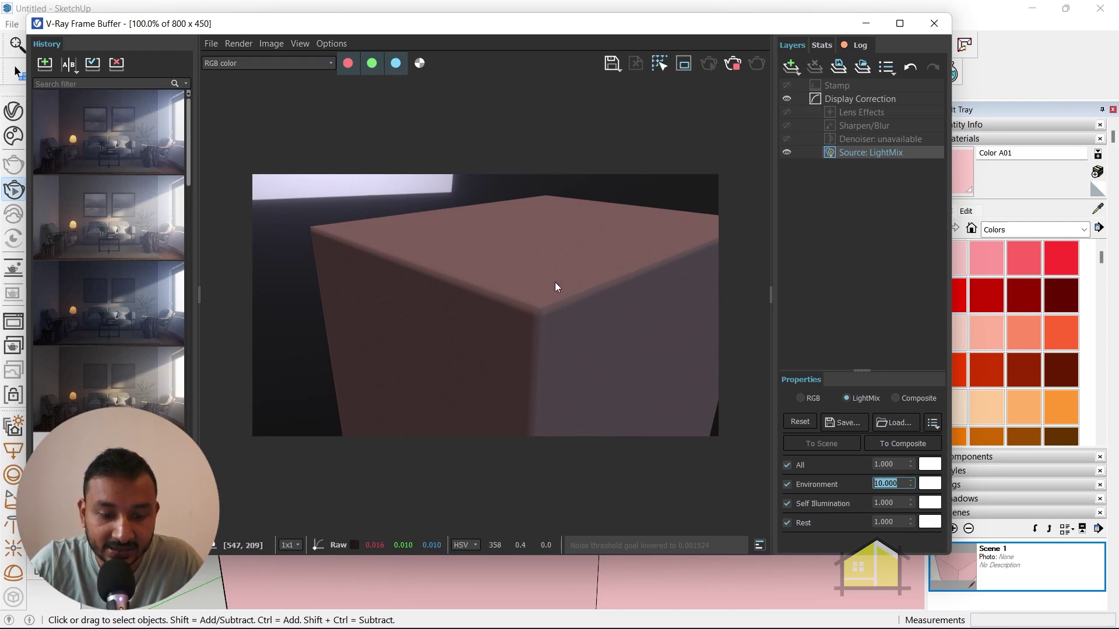
- Stop the running V-Ray render and close the Frame Buffer window
scroll(556, 297, "up", 2)
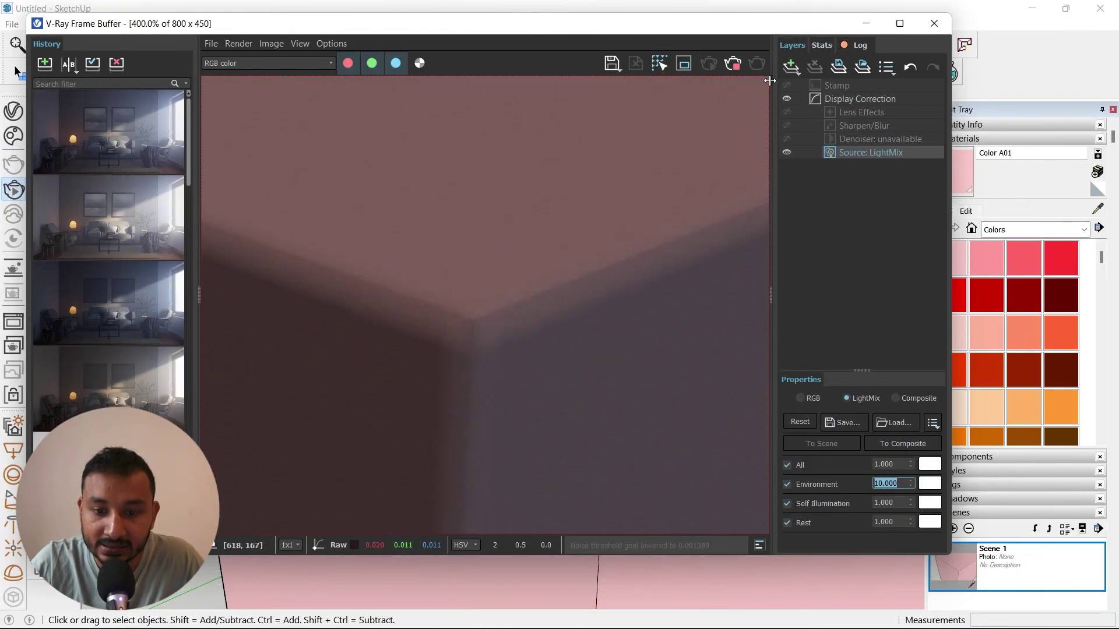
left_click(734, 65)
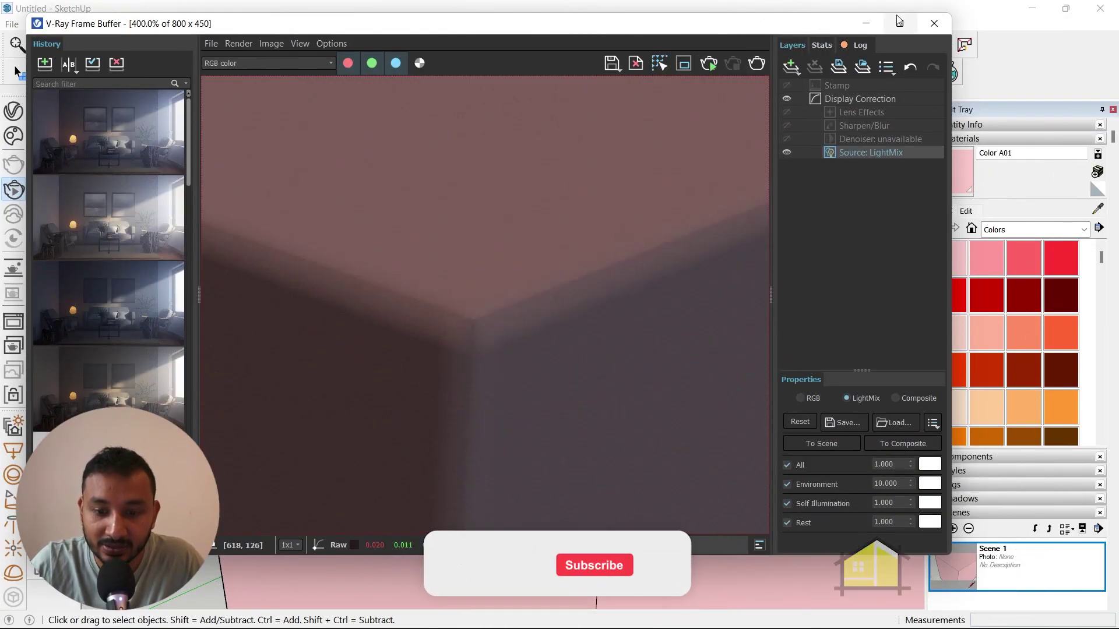
left_click(933, 19)
- Orbit the view to look down onto the pink box's top face
scroll(642, 237, "down", 5)
scroll(473, 331, "up", 3)
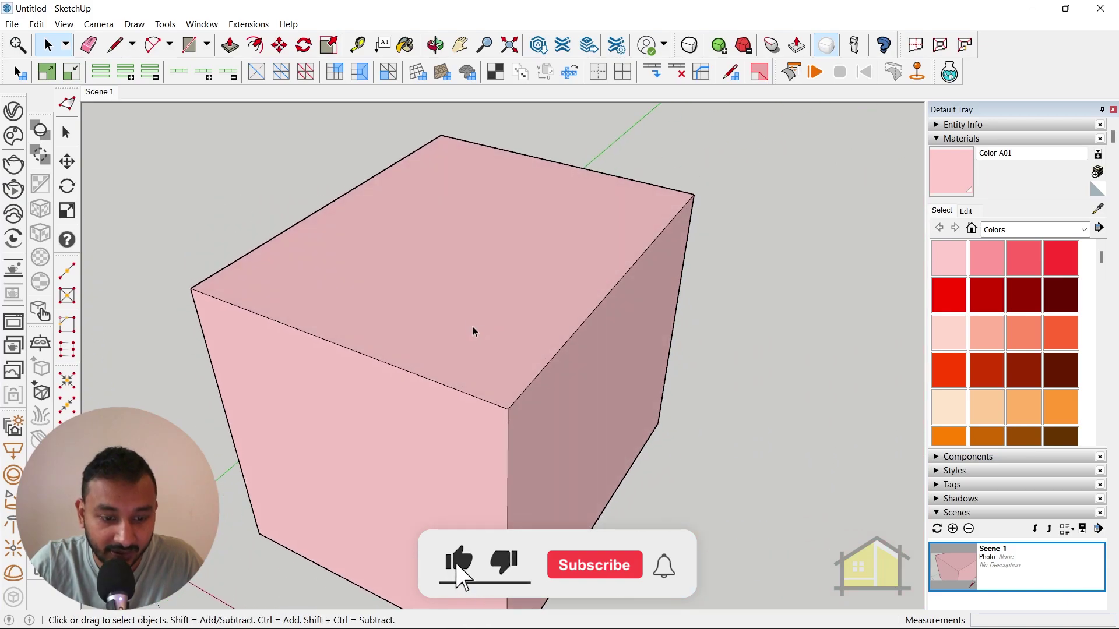
scroll(524, 309, "down", 3)
scroll(484, 400, "up", 3)
middle_click_drag(484, 400, 798, 337)
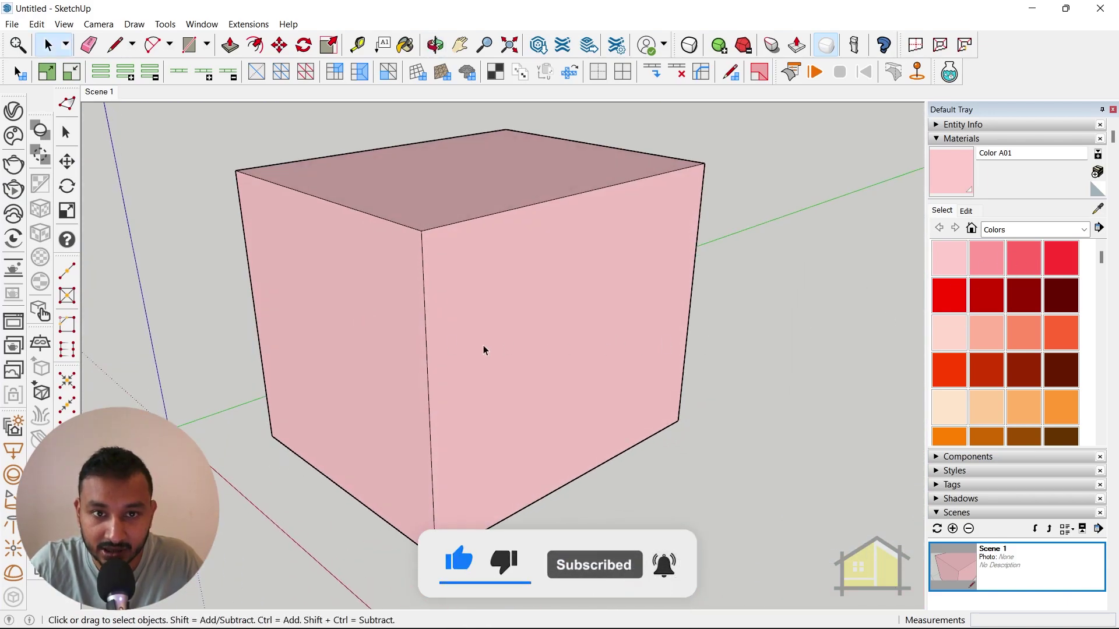
middle_click_drag(483, 351, 736, 467)
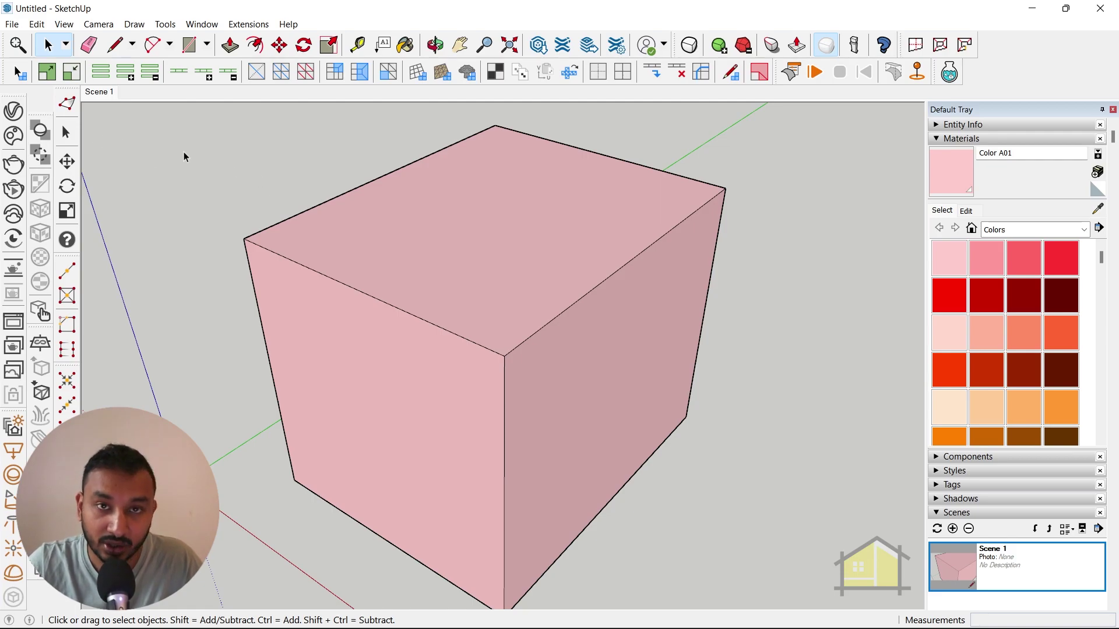
- Open the V-Ray Asset Editor's render settings and set the engine to RTX
left_click(12, 112)
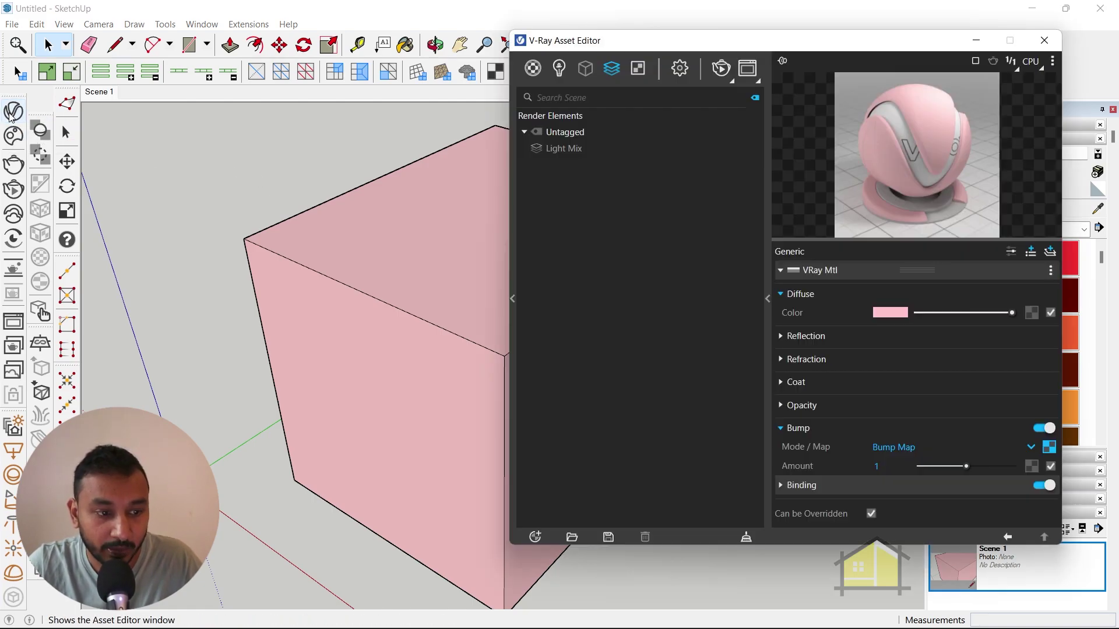
left_click_drag(669, 44, 449, 58)
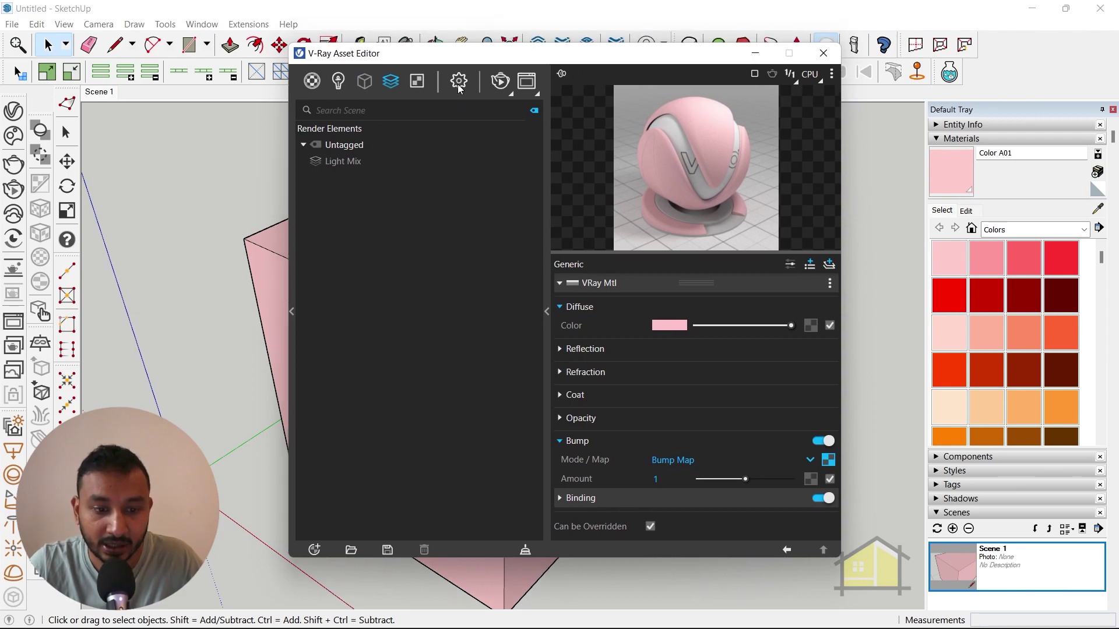
left_click(459, 83)
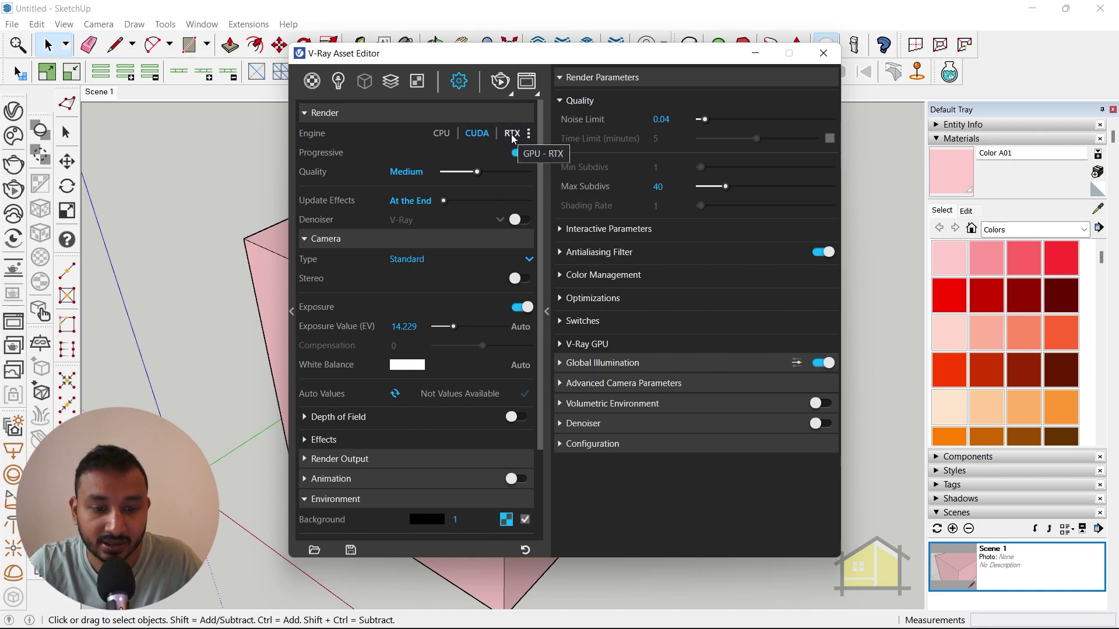
left_click(513, 134)
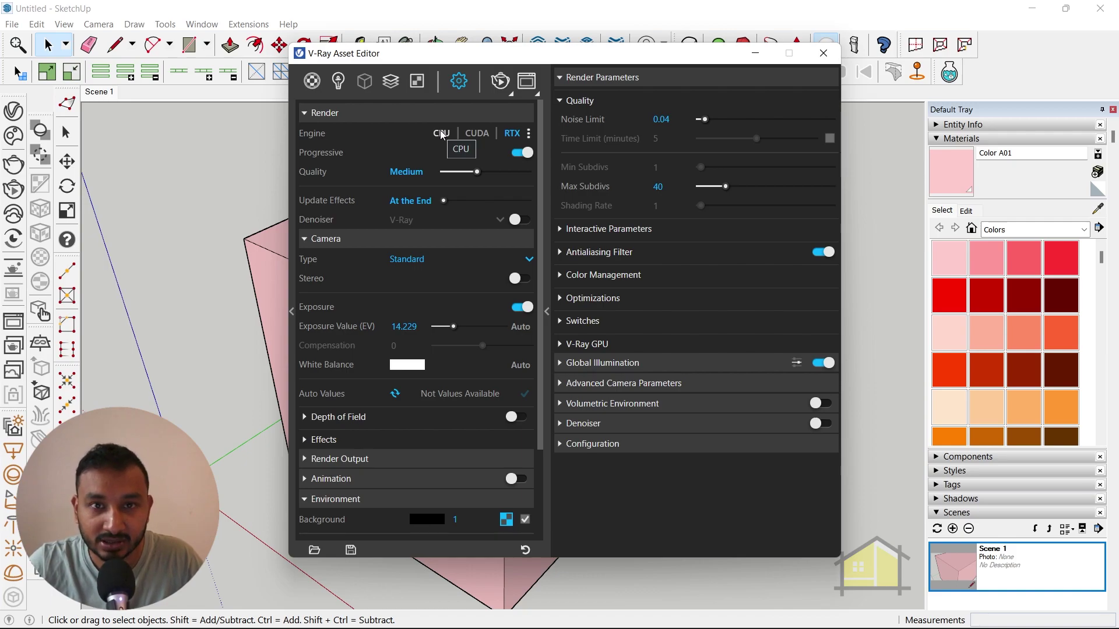
- Clear Color A01's existing bump map and bring up the texture list for its bump slot
left_click(312, 85)
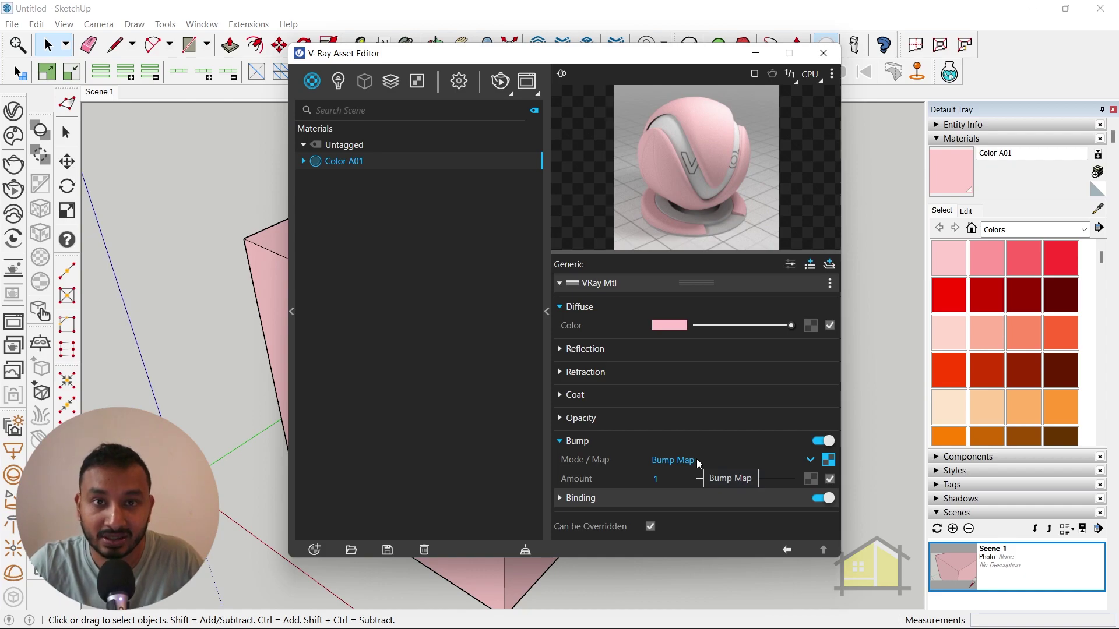
left_click_drag(621, 54, 646, 30)
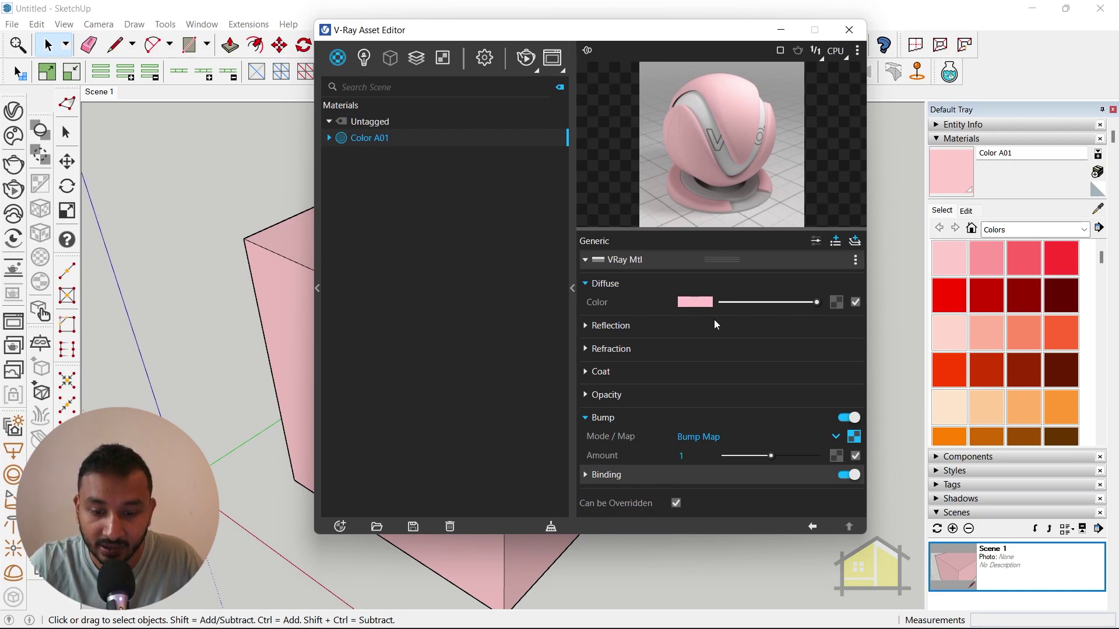
right_click(853, 437)
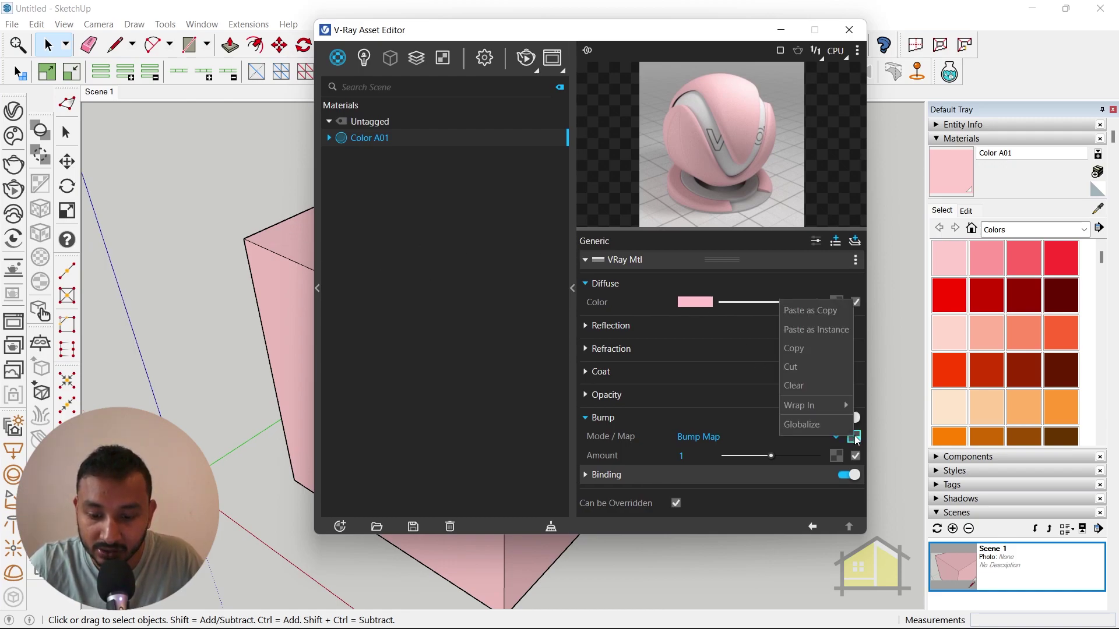
left_click(807, 390)
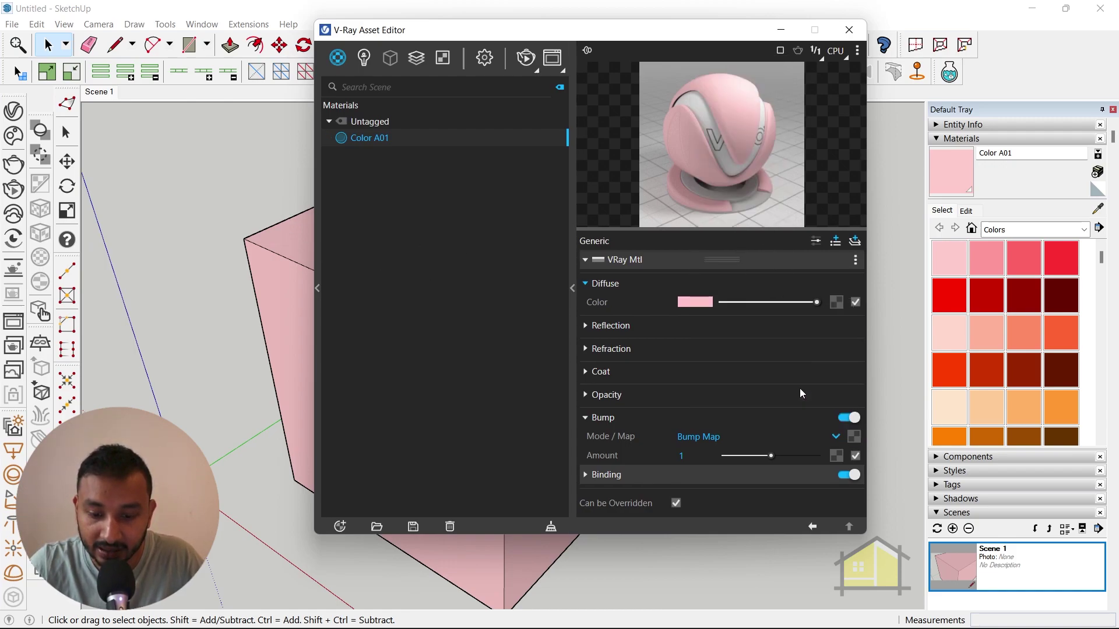
left_click(854, 438)
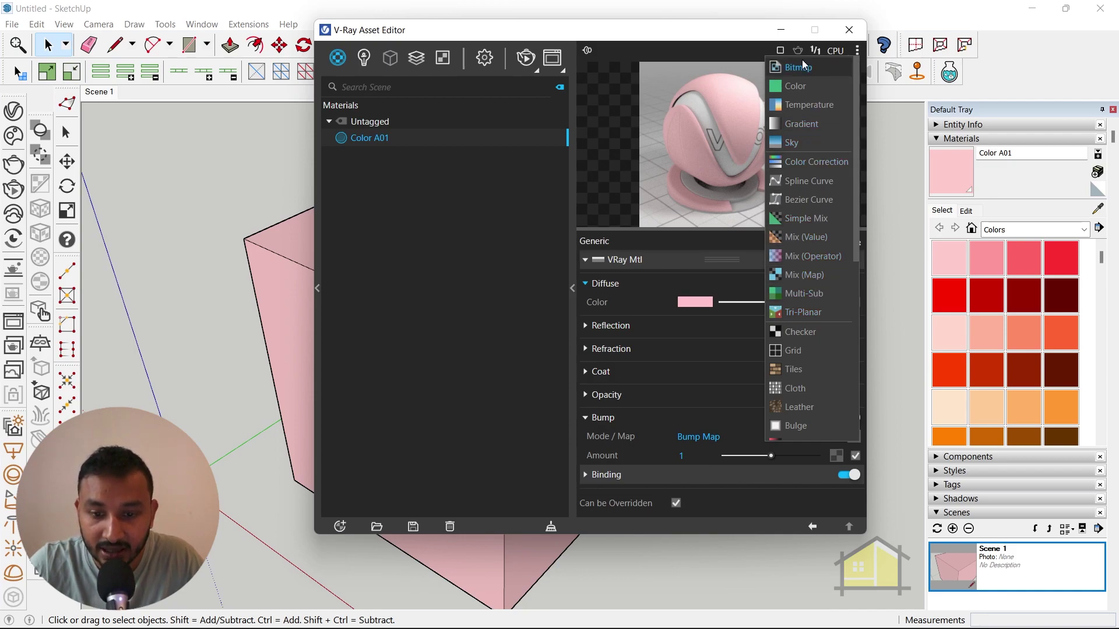
- Load an Edges texture into Color A01's bump slot, covering convex and concave corners
scroll(812, 234, "down", 6)
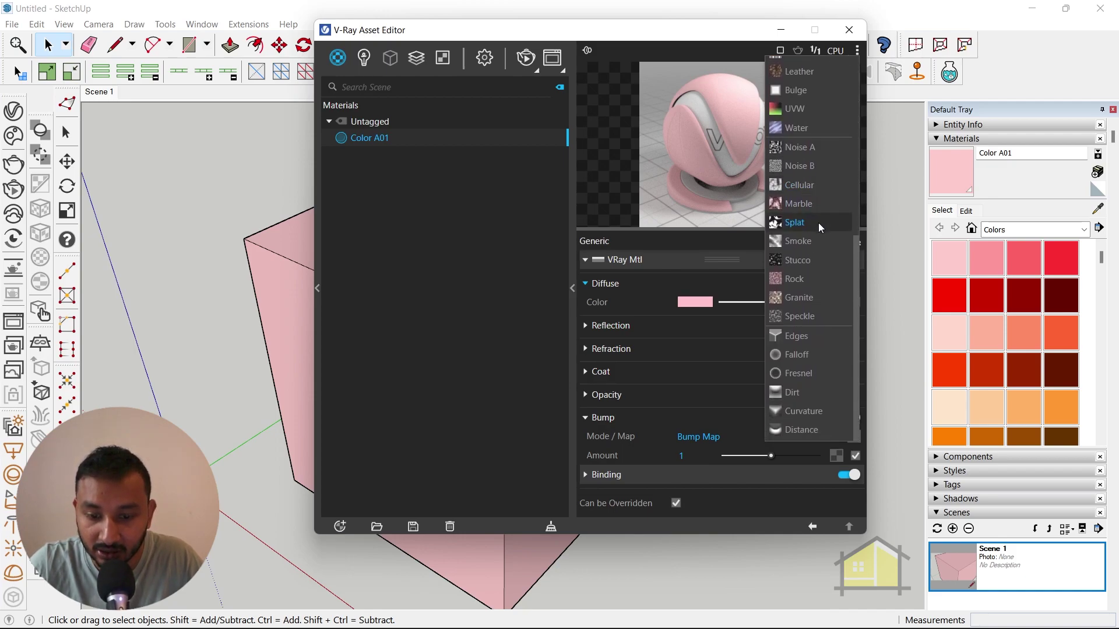
left_click(813, 335)
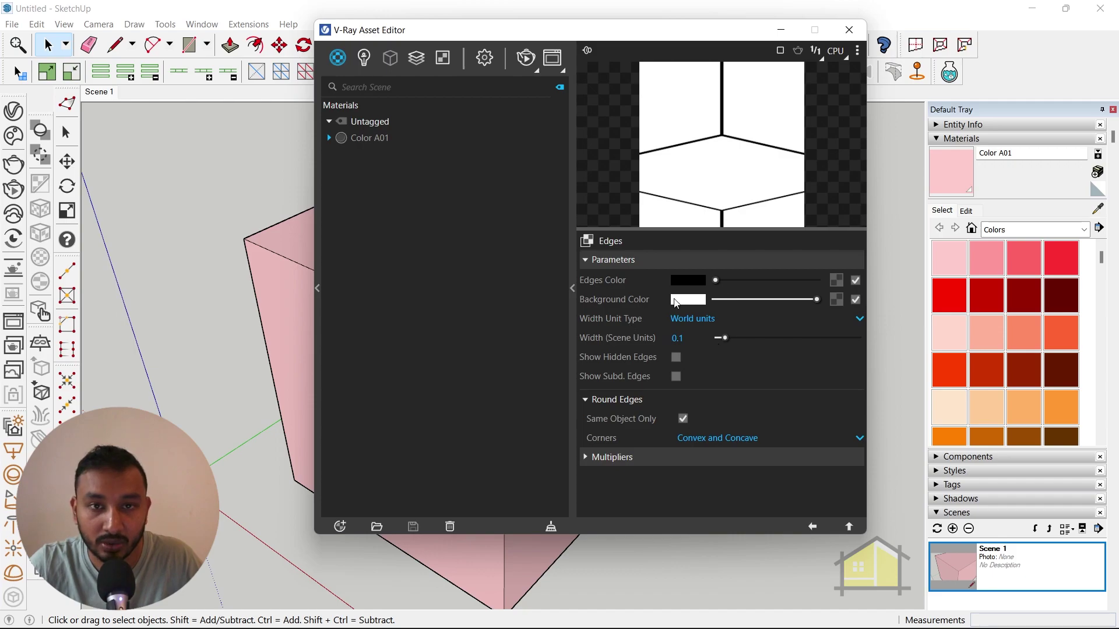
- Start an interactive V-Ray render and position the Frame Buffer window
left_click(528, 58)
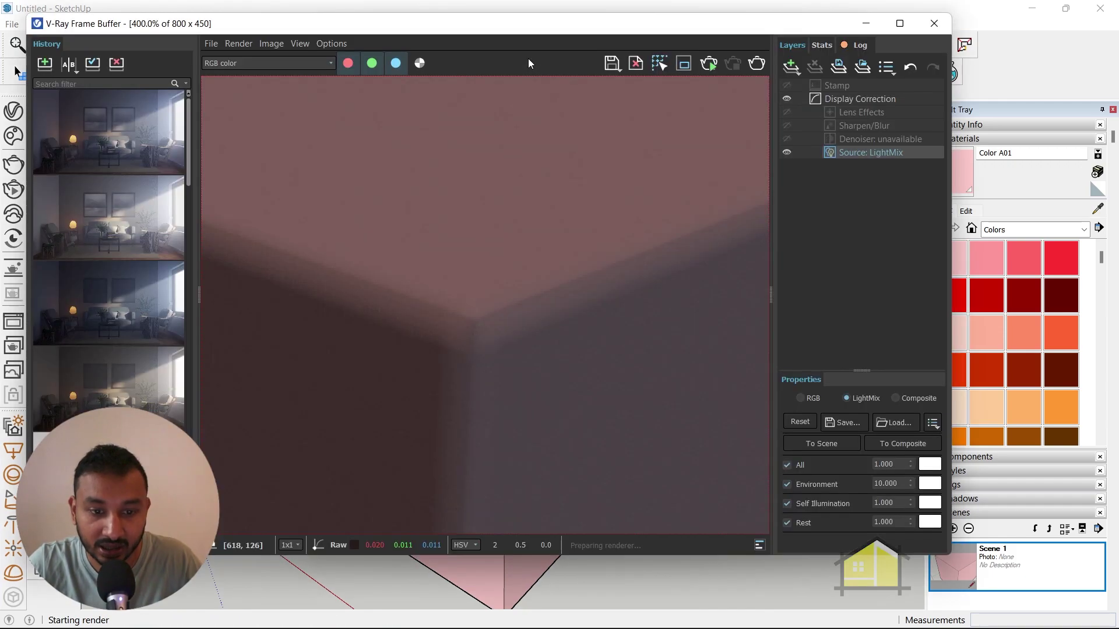
left_click_drag(604, 36, 393, 21)
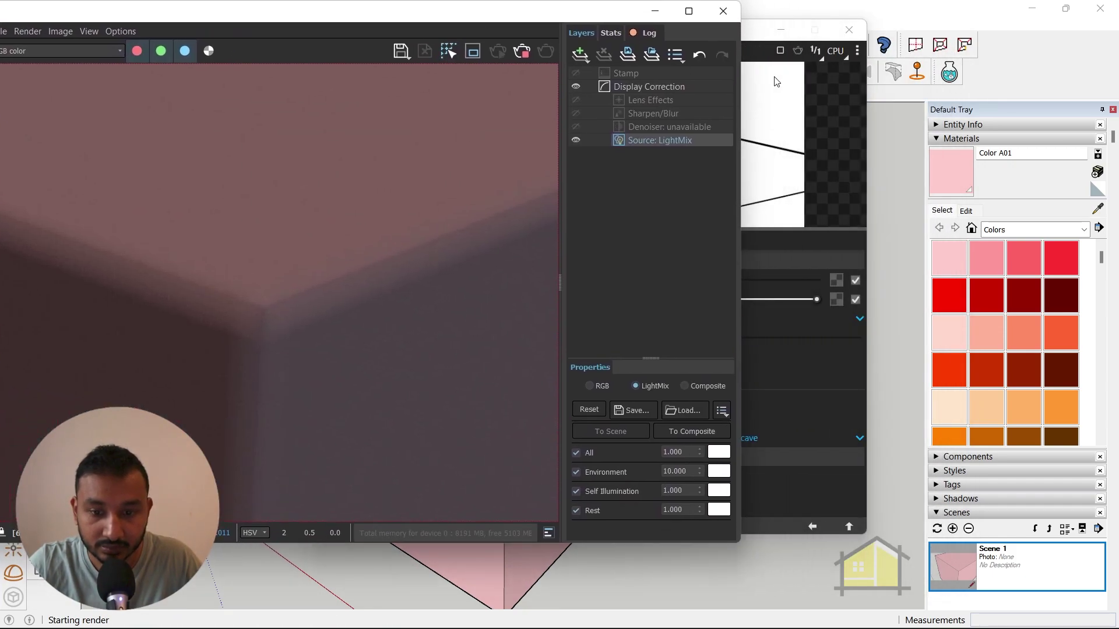
left_click_drag(757, 31, 986, 33)
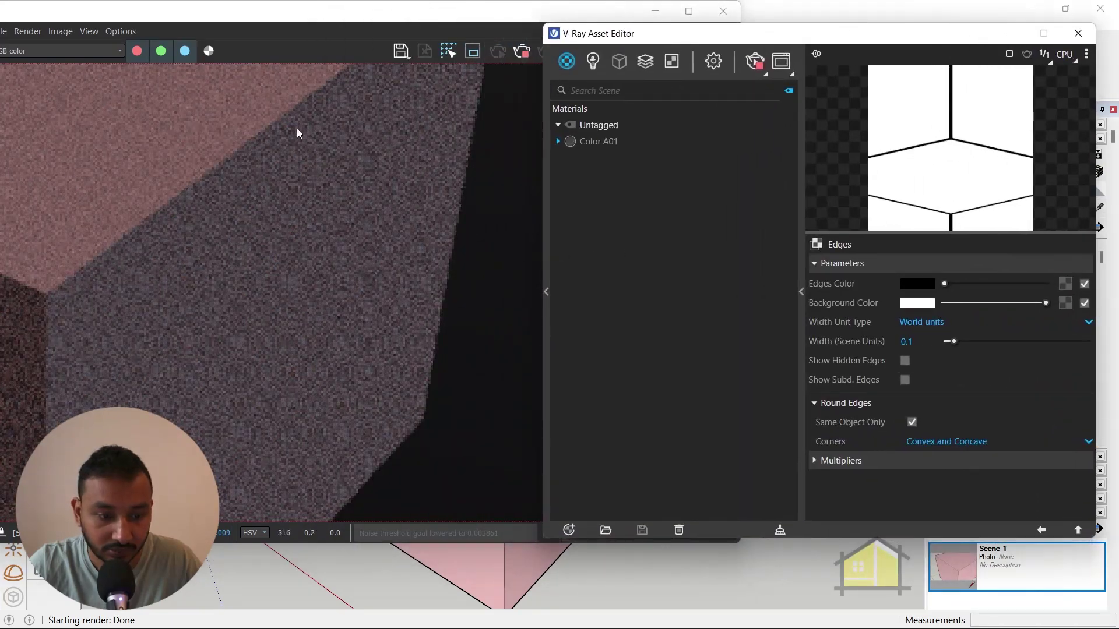
left_click_drag(332, 18, 439, 15)
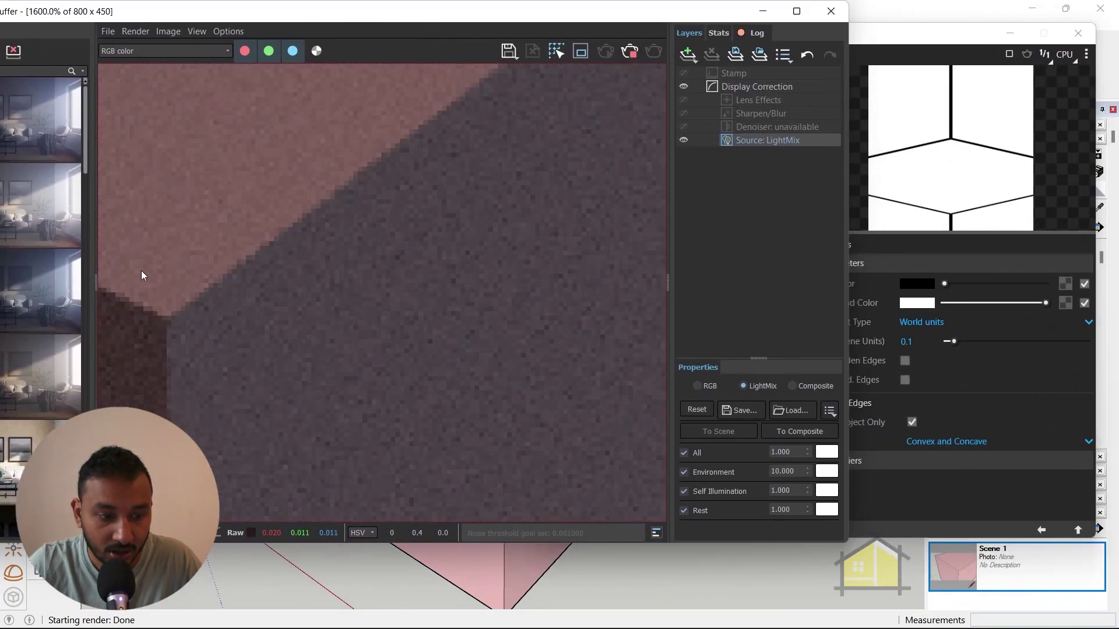
scroll(457, 305, "down", 2)
scroll(567, 260, "up", 3)
scroll(373, 242, "up", 2)
scroll(389, 311, "down", 2)
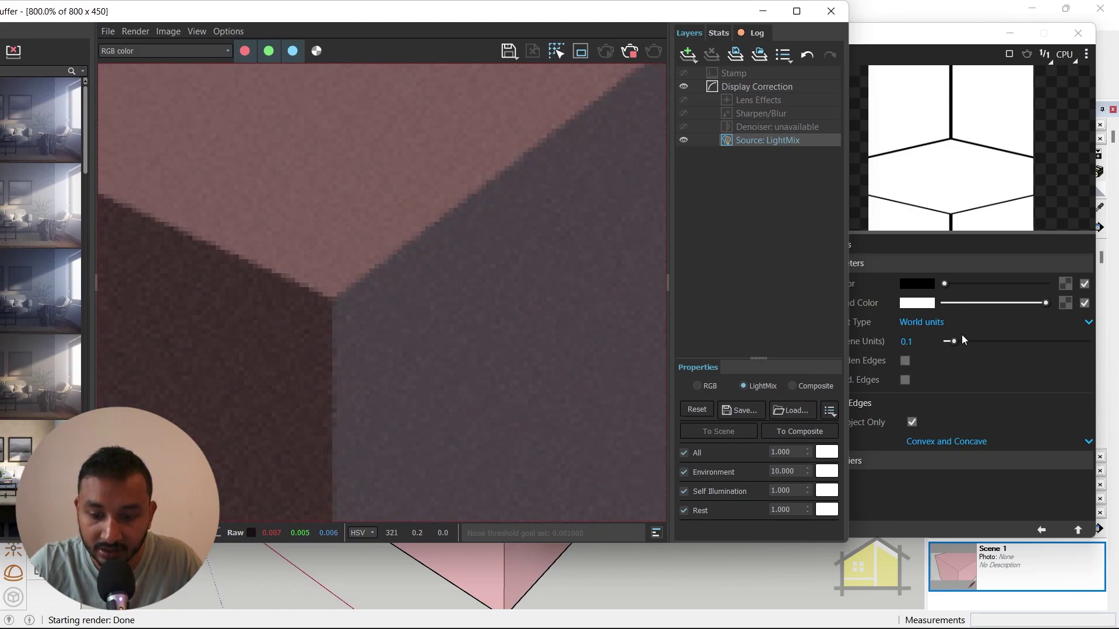
- Widen the Edges width to 1.58 scene units, check the rounded corner, then stop rendering
left_click(930, 33)
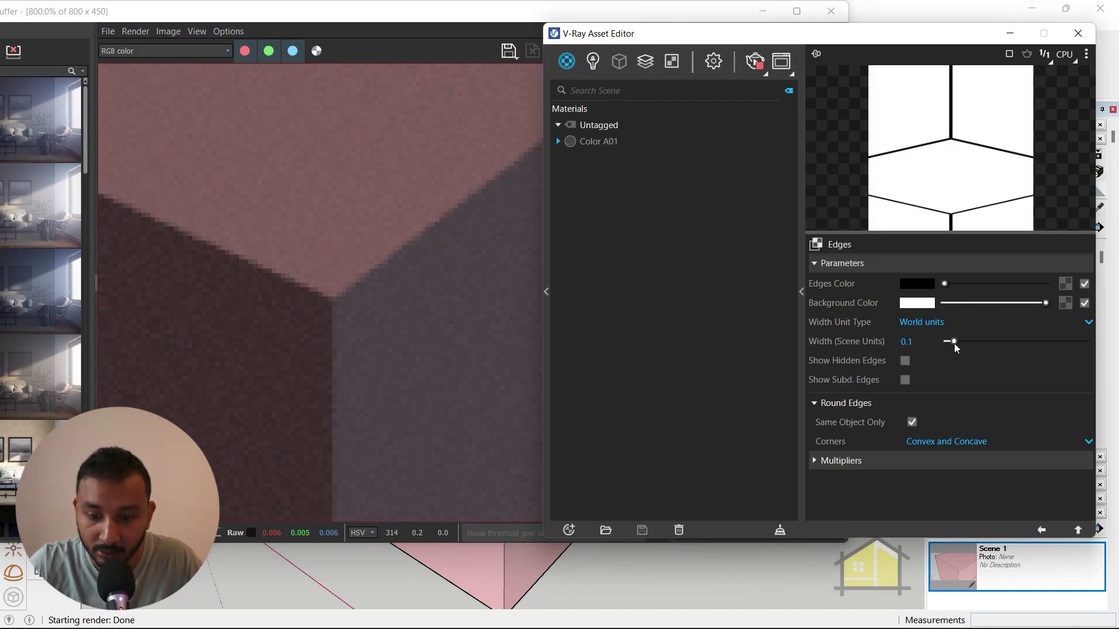
left_click_drag(954, 344, 992, 345)
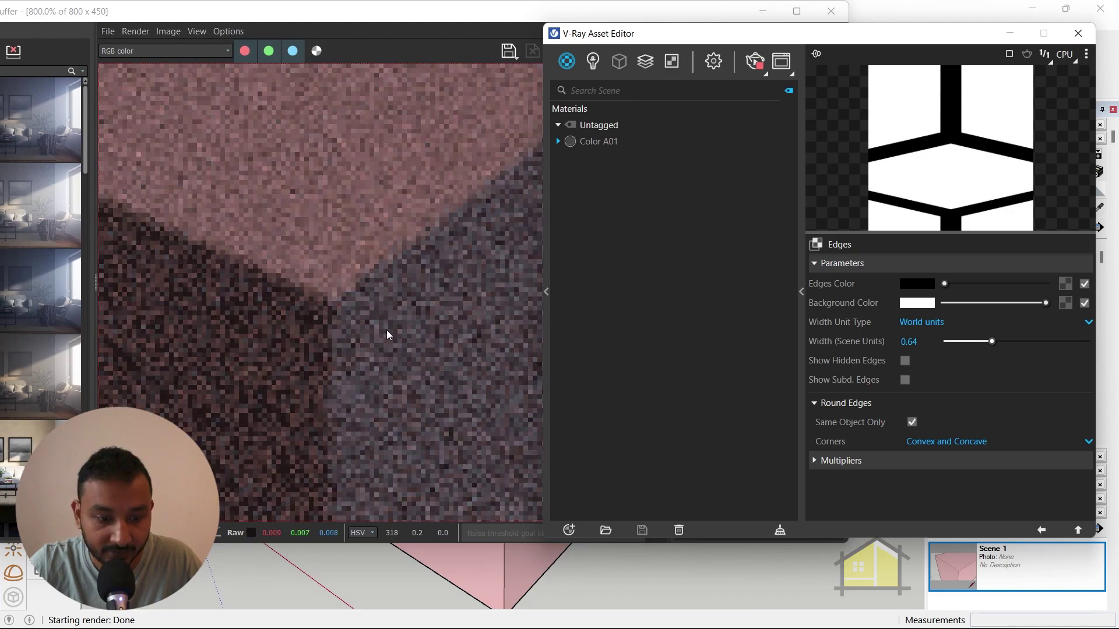
double_click(374, 306)
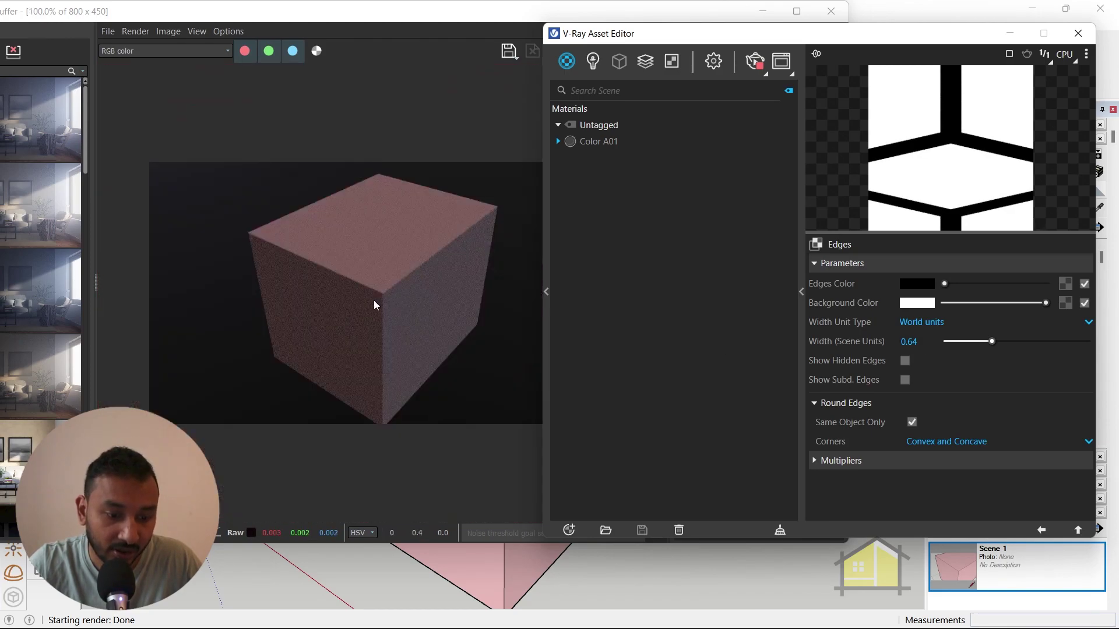
scroll(375, 304, "up", 2)
left_click(1052, 343)
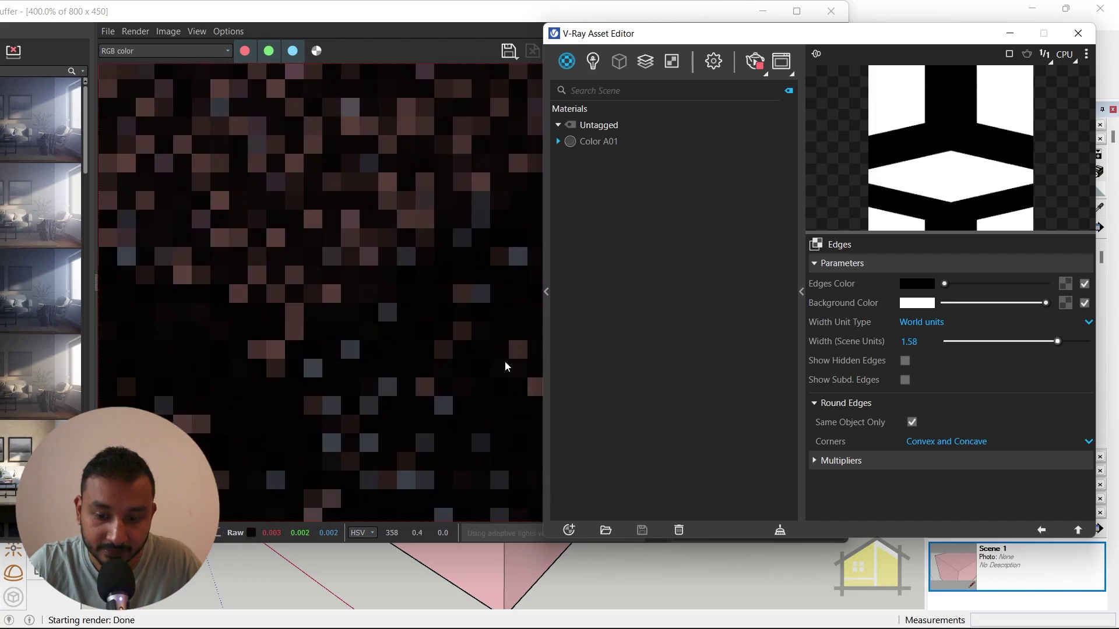
scroll(380, 326, "down", 1)
scroll(324, 317, "up", 1)
scroll(307, 332, "down", 1)
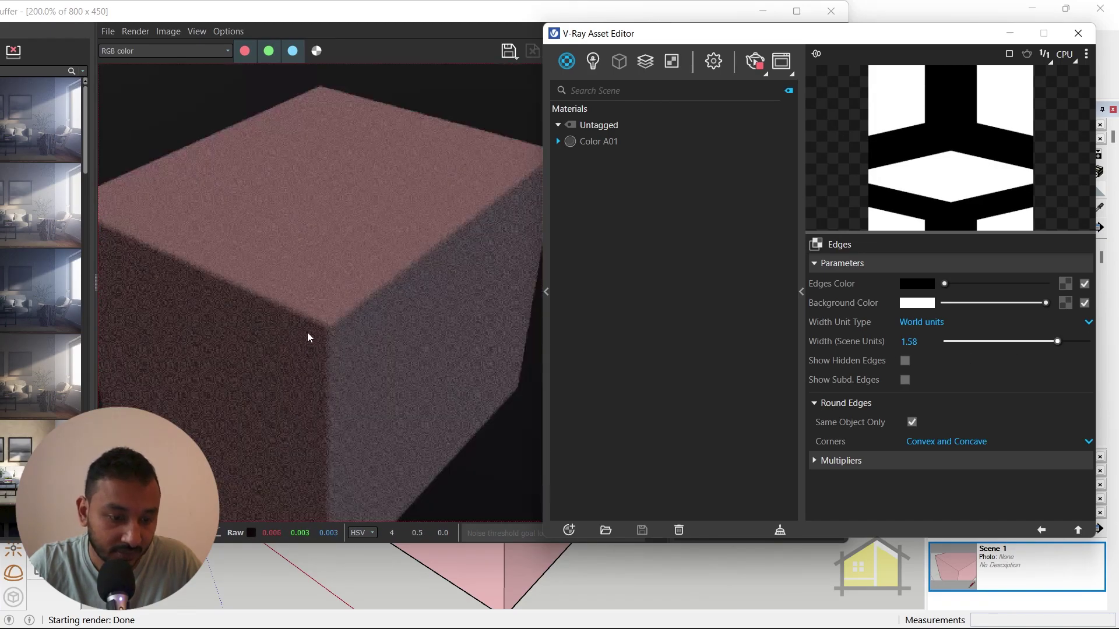
scroll(345, 317, "up", 1)
scroll(332, 324, "down", 1)
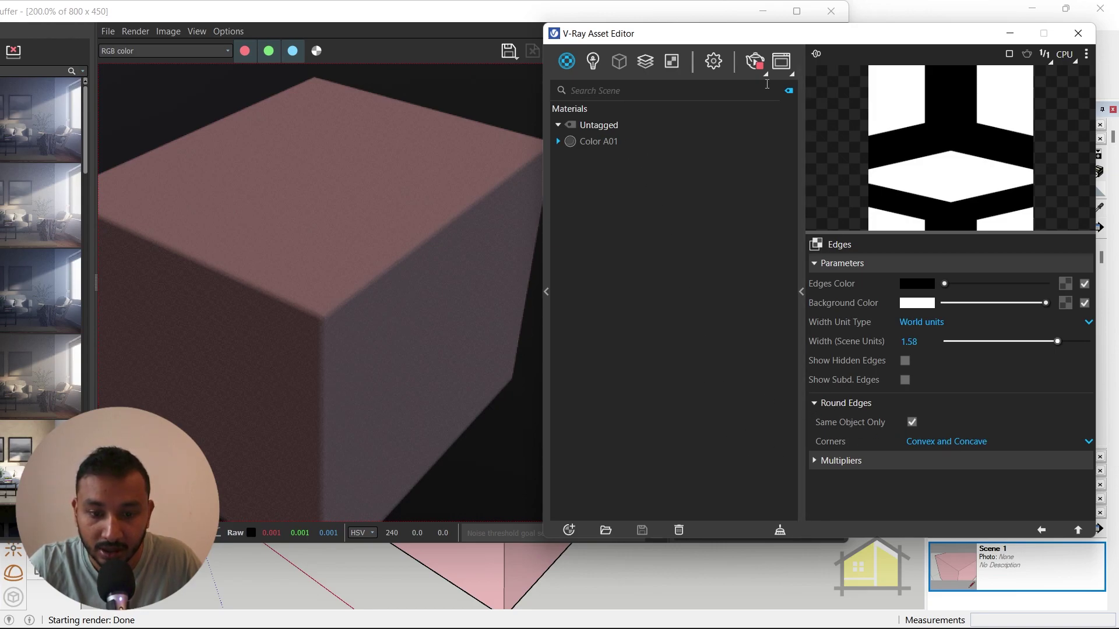
left_click(755, 61)
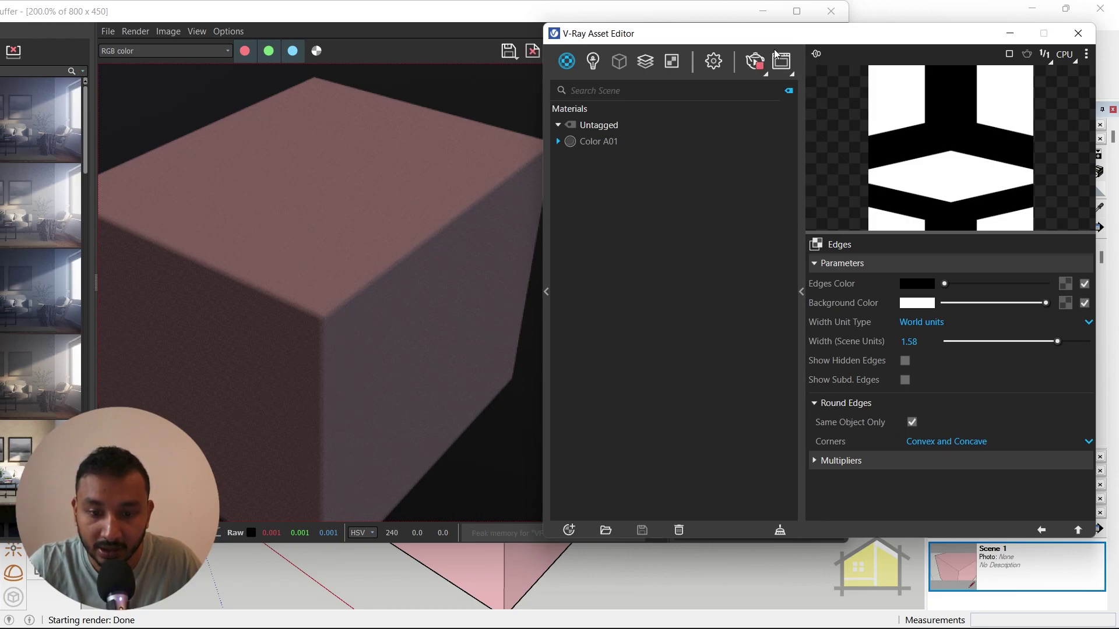
- Close the Frame Buffer, orbit onto the big box, and select its top face
left_click(822, 16)
scroll(495, 317, "up", 3)
middle_click_drag(496, 318, 404, 336)
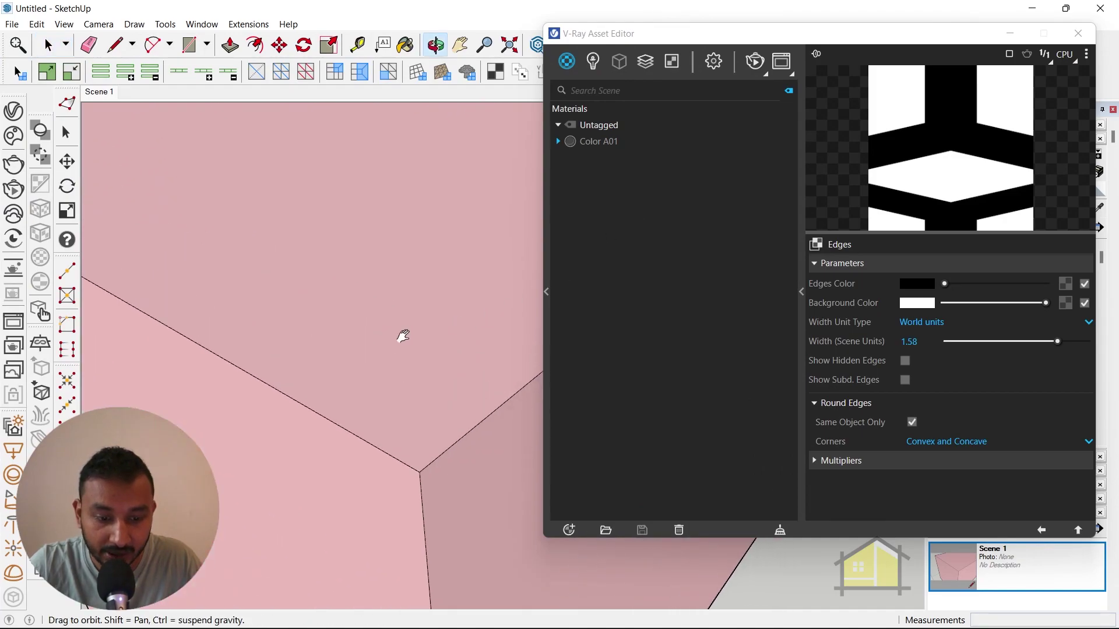
key("space")
left_click(394, 410)
- Draw a small rectangle on the top face and push/pull it up into a box
key("r")
left_click(339, 382)
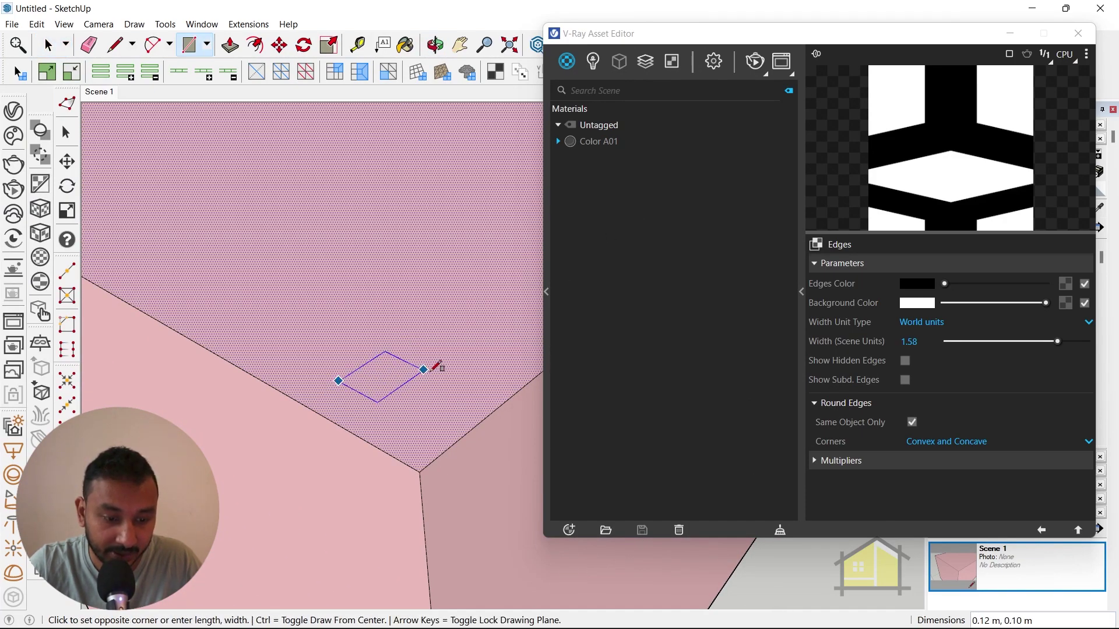
left_click(503, 367)
key("space")
left_click(433, 383)
key("p")
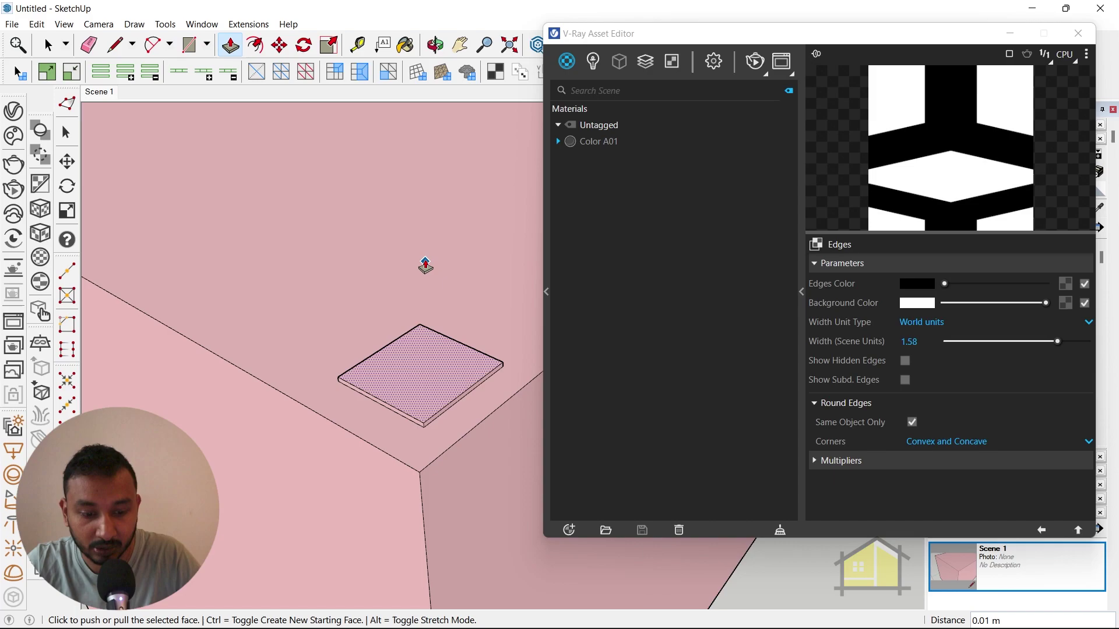
left_click(430, 380)
left_click(444, 277)
key("space")
- Start a new V-Ray render of both boxes
scroll(301, 289, "down", 2)
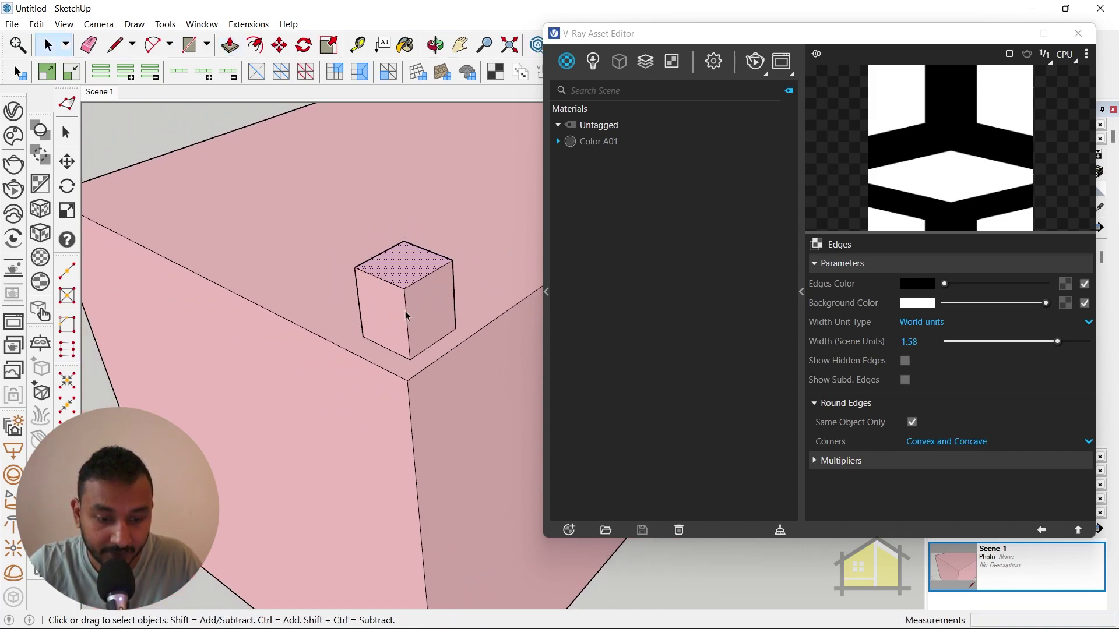
scroll(301, 289, "up", 2)
scroll(390, 264, "up", 5)
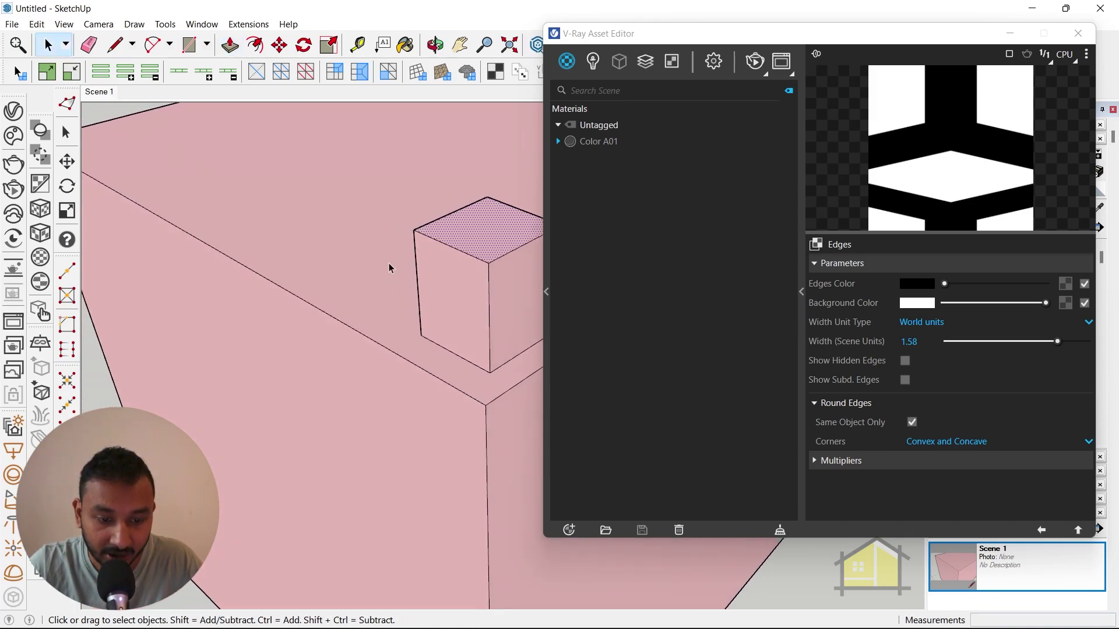
left_click(755, 62)
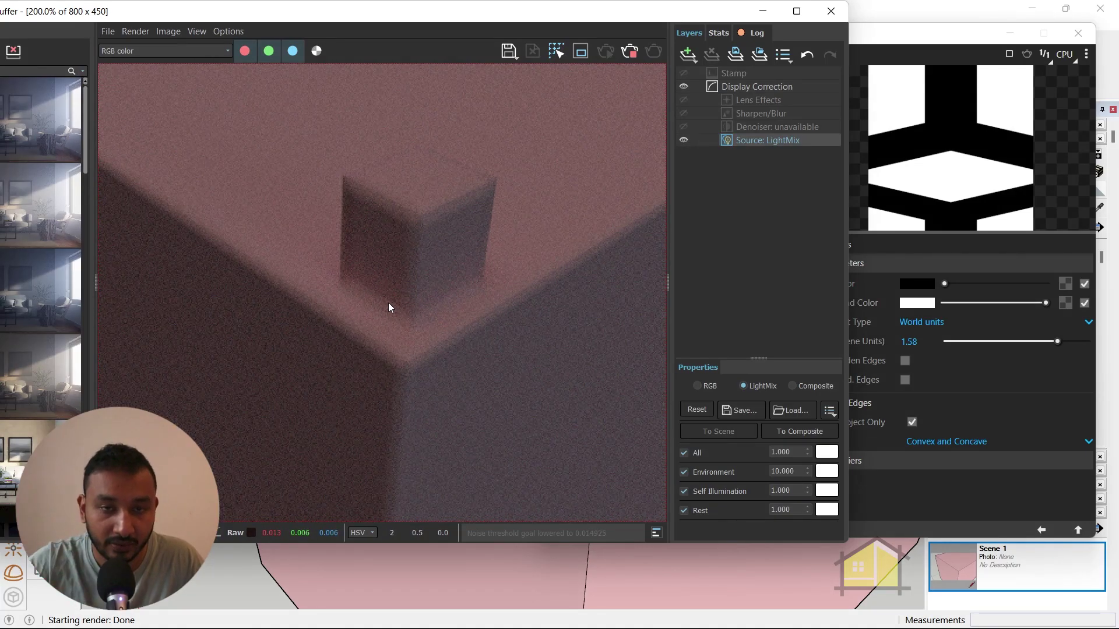
- Bring the Asset Editor's Edges texture settings back to the front after the render
left_click(954, 465)
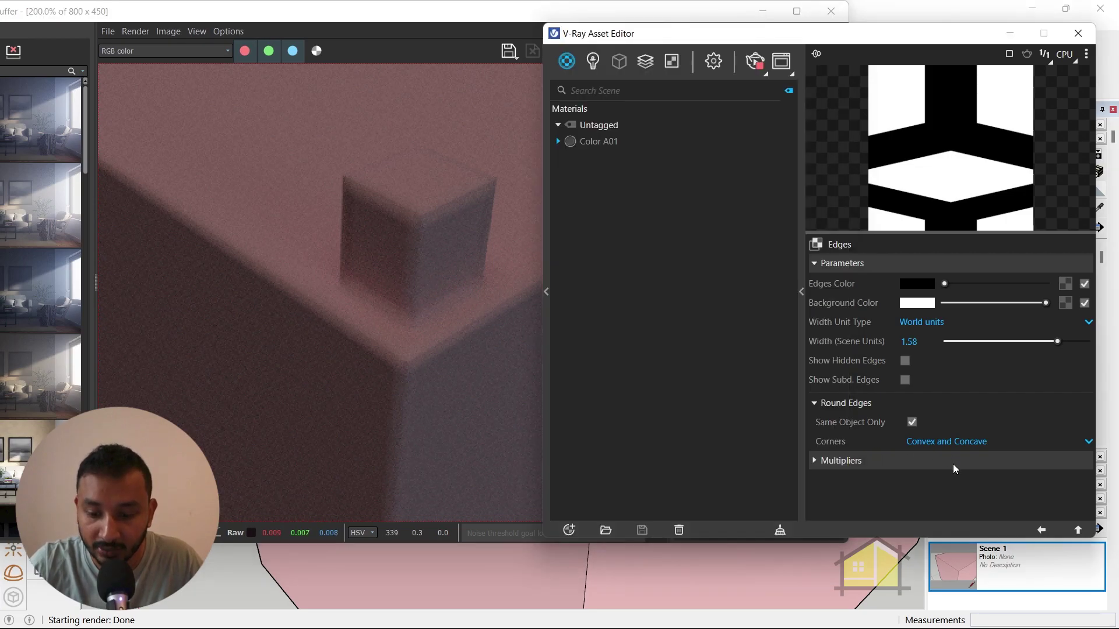
left_click(929, 460)
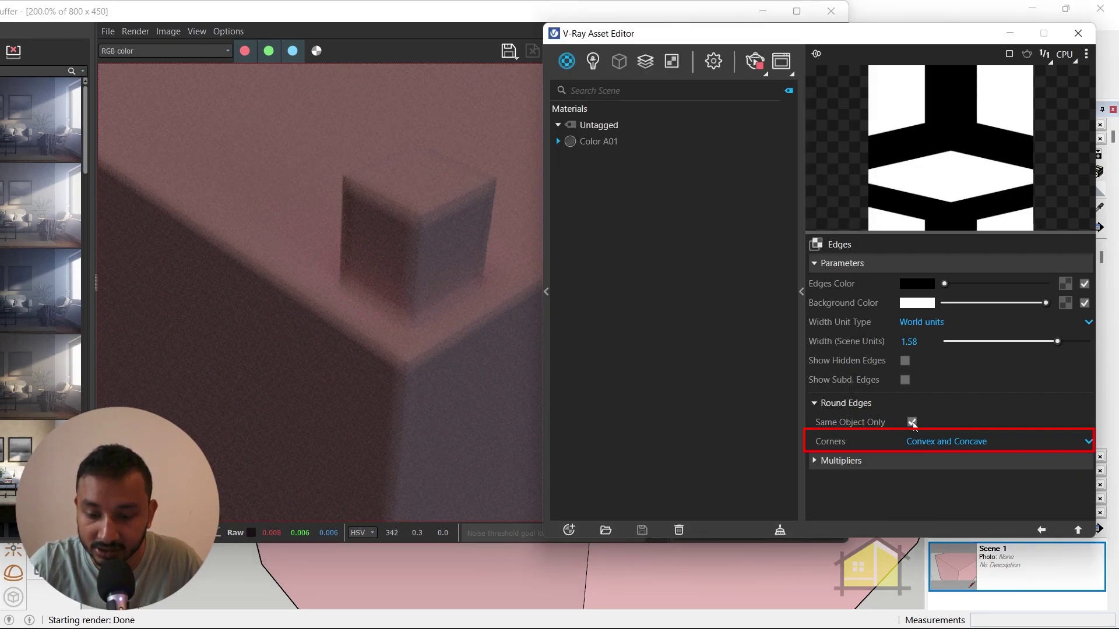
left_click(944, 448)
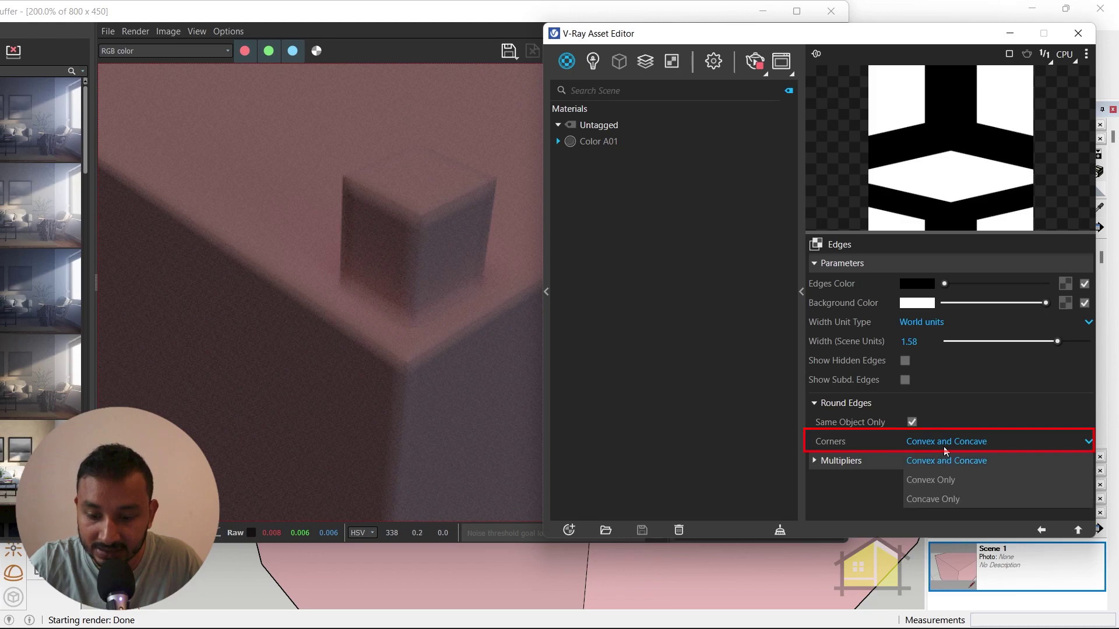
left_click(933, 499)
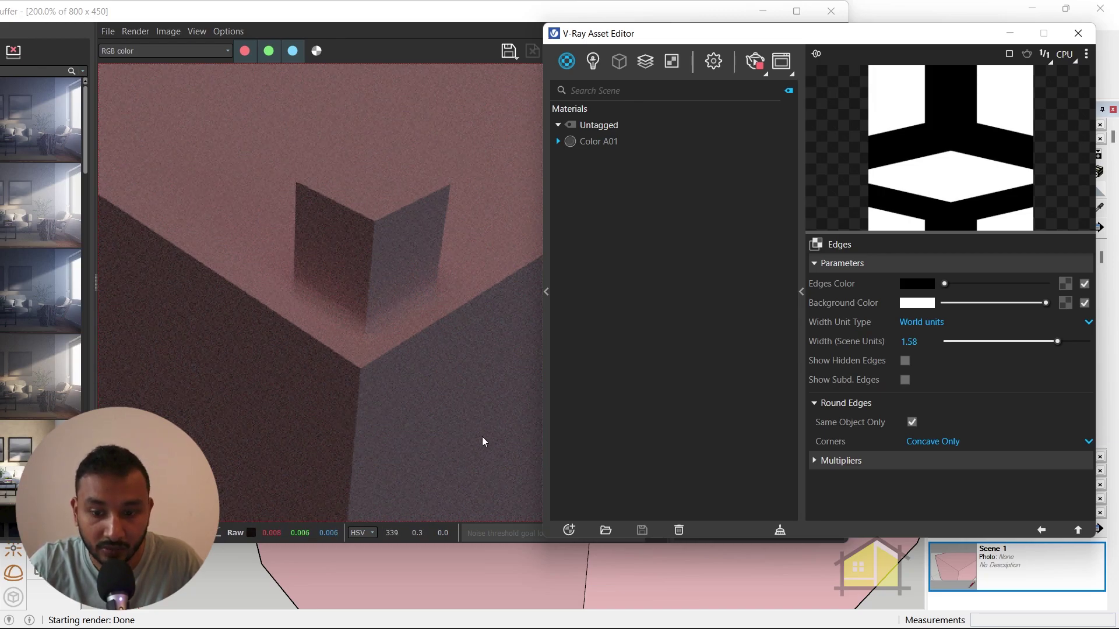
left_click(937, 443)
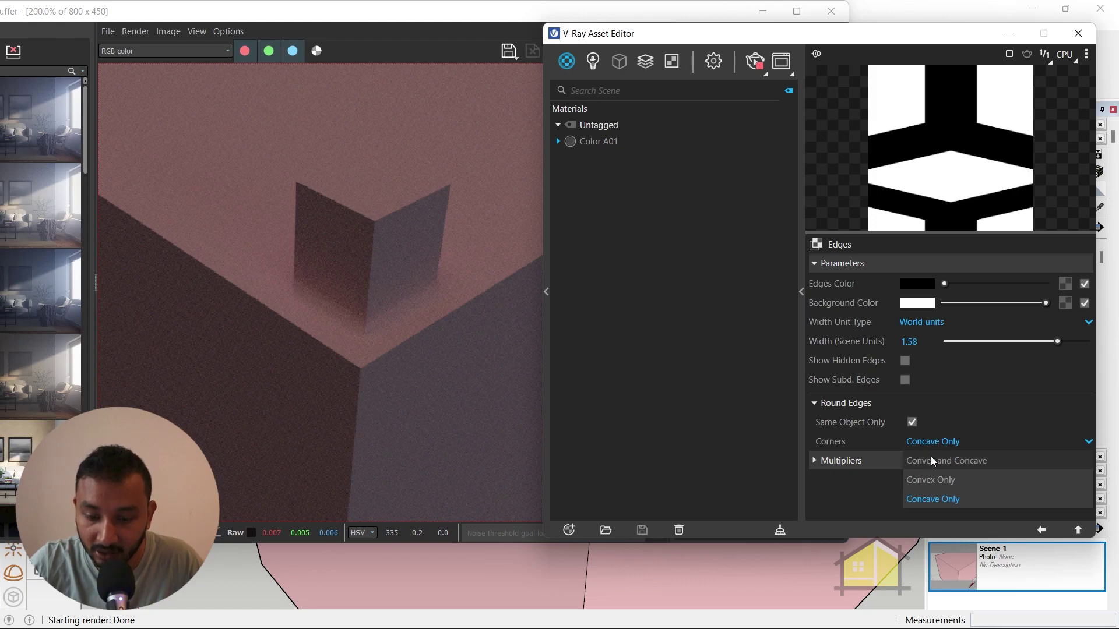
left_click(928, 481)
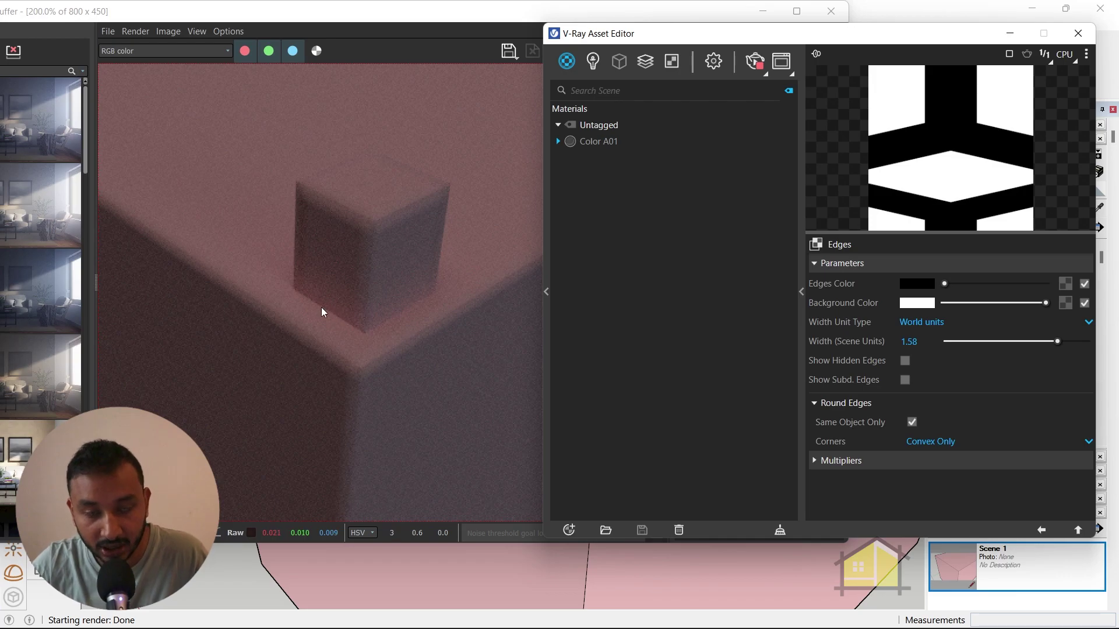
left_click(943, 445)
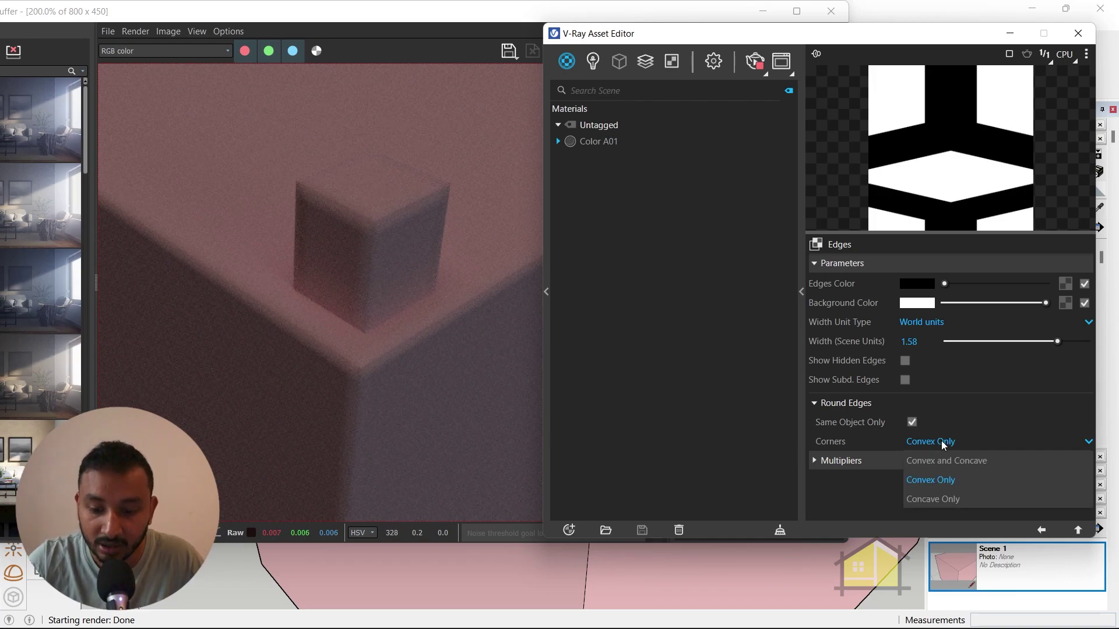
left_click(969, 461)
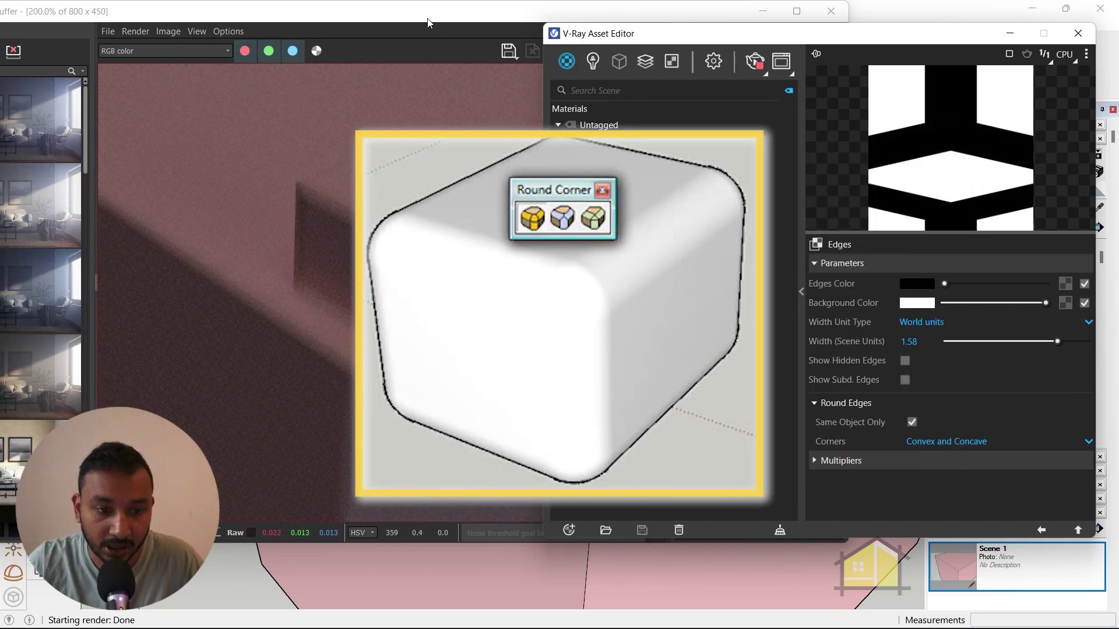
- Drag the V-Ray Frame Buffer to the upper-left of the screen, above the model
left_click_drag(424, 22, 384, 29)
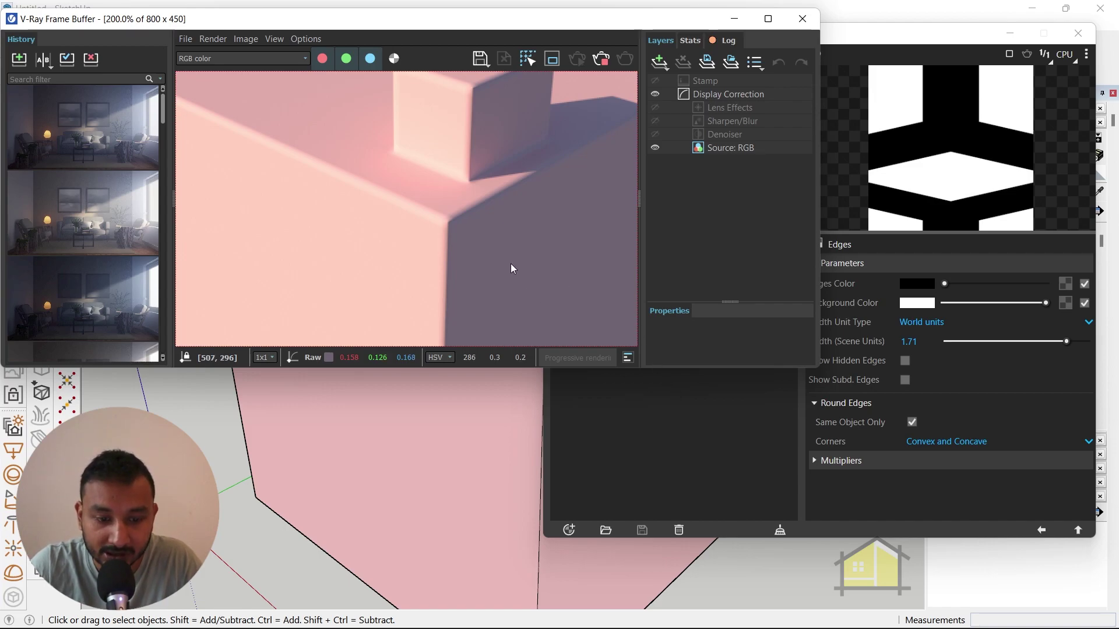
- Set the V-Ray render engine to CPU in Render Settings
left_click(688, 404)
left_click(714, 62)
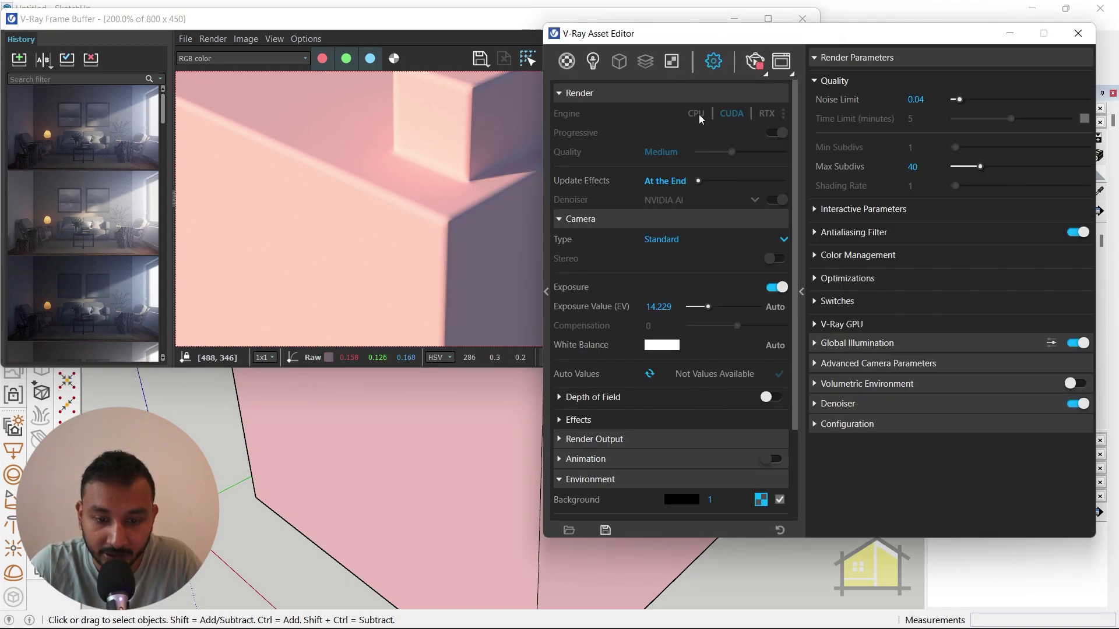
left_click(755, 61)
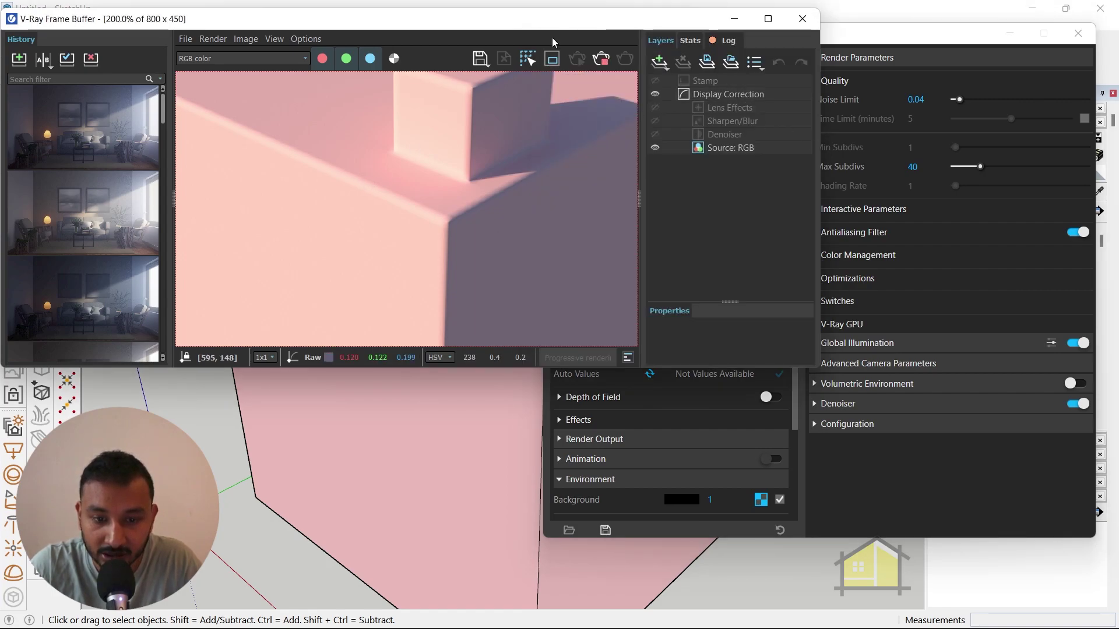
left_click(883, 42)
left_click(696, 113)
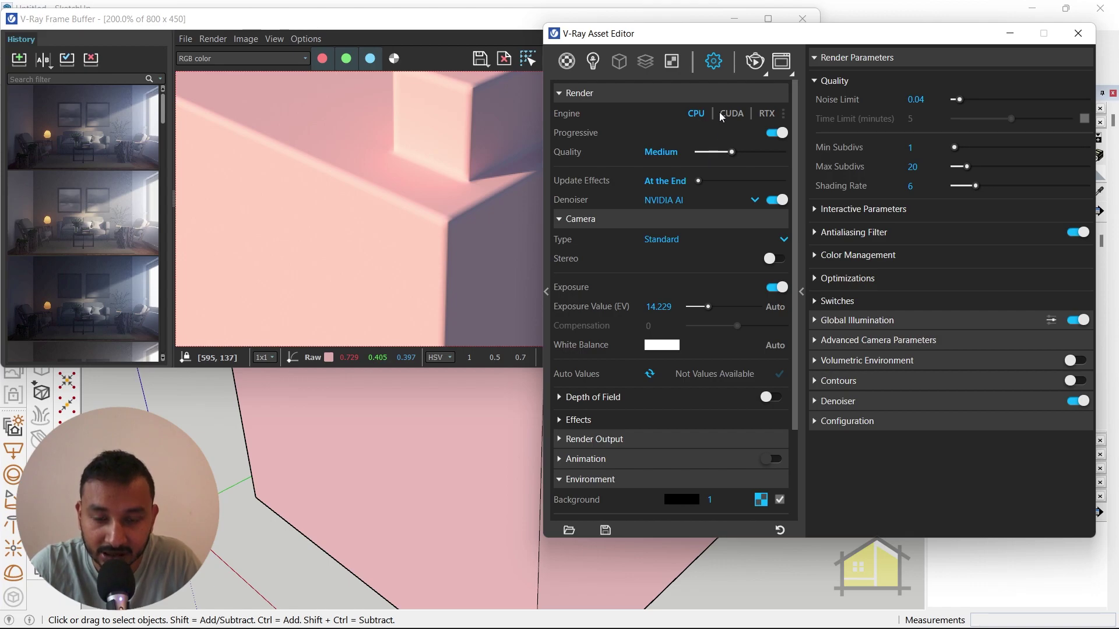
- Start a fresh CPU render of both boxes and zoom in the Frame Buffer
left_click(747, 63)
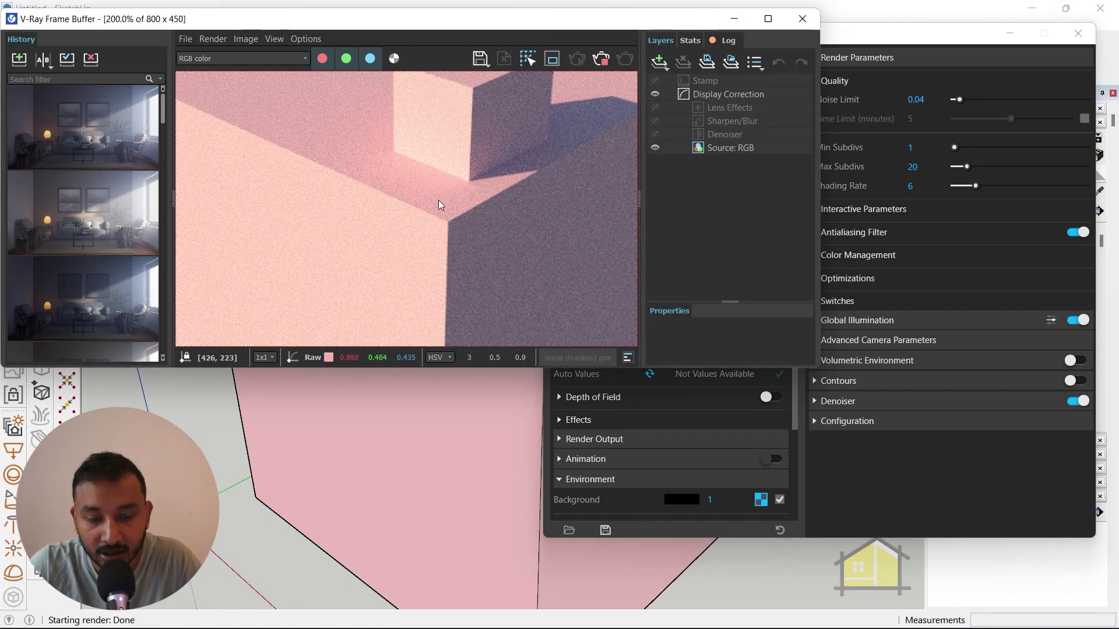
scroll(438, 192, "down", 2)
scroll(451, 167, "up", 2)
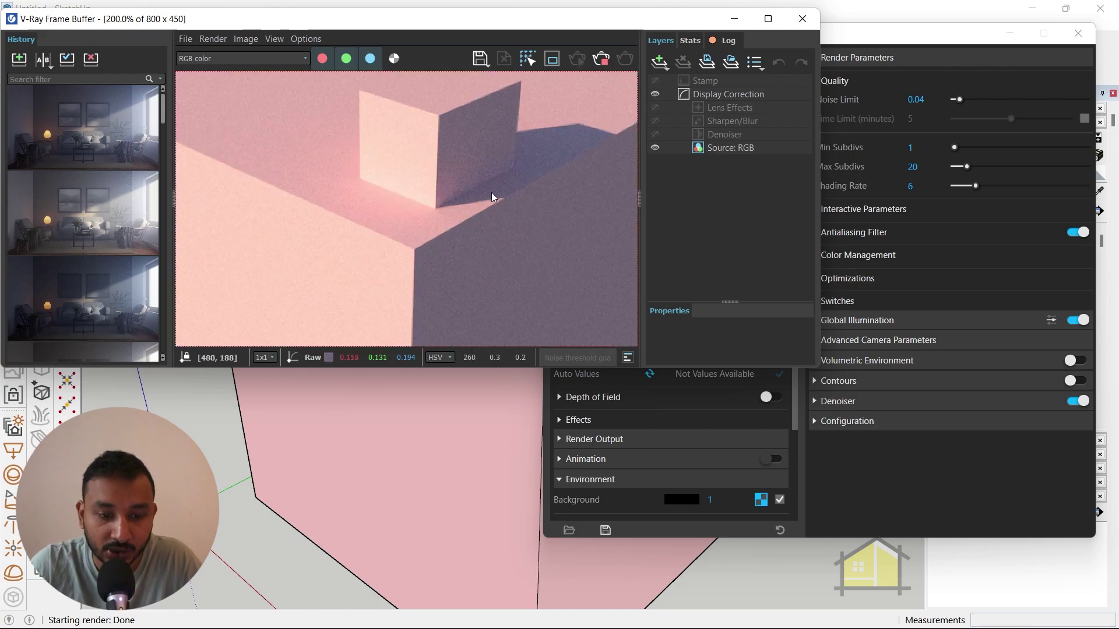
- Bring the V-Ray Asset Editor forward to compare the rounded-edge render with the Edges texture settings
left_click(927, 36)
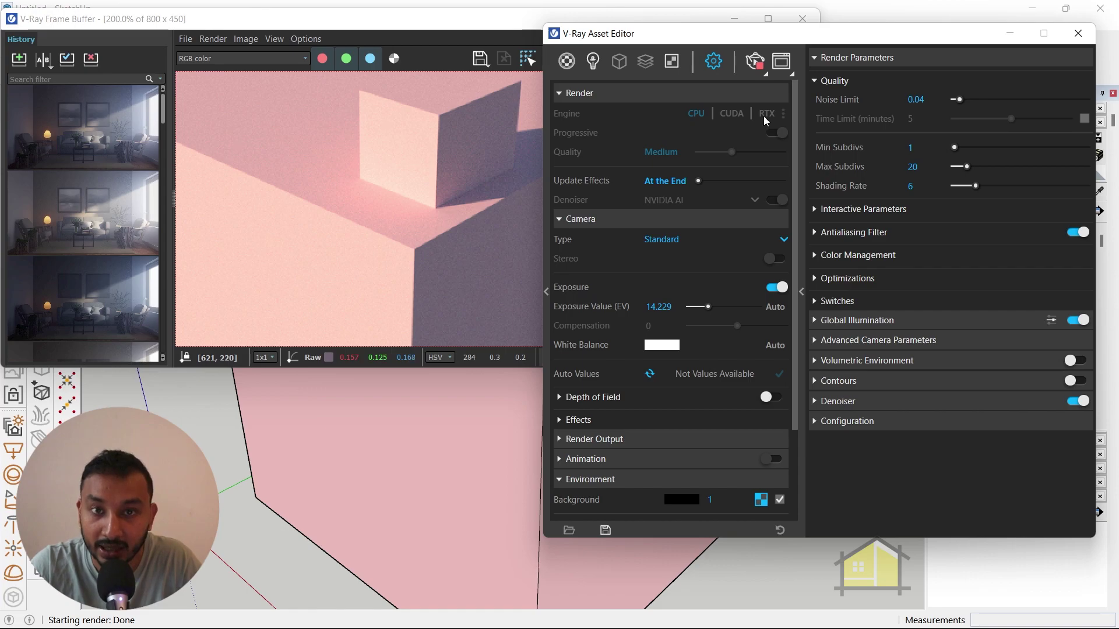